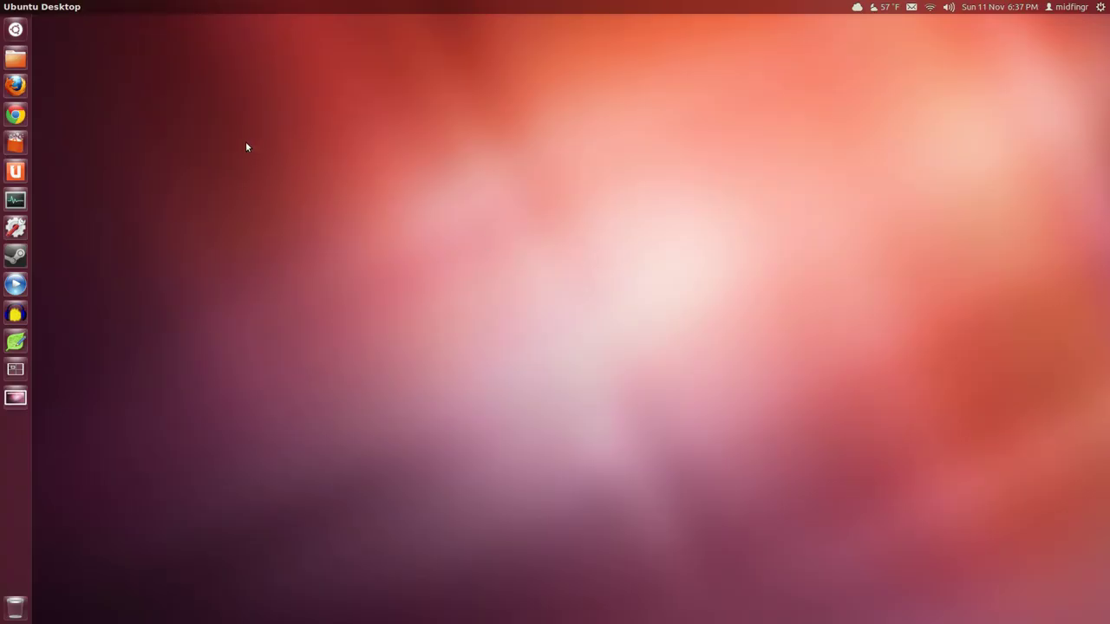
Launch Ubuntu Software Centre from its Unity launcher icon
click(15, 144)
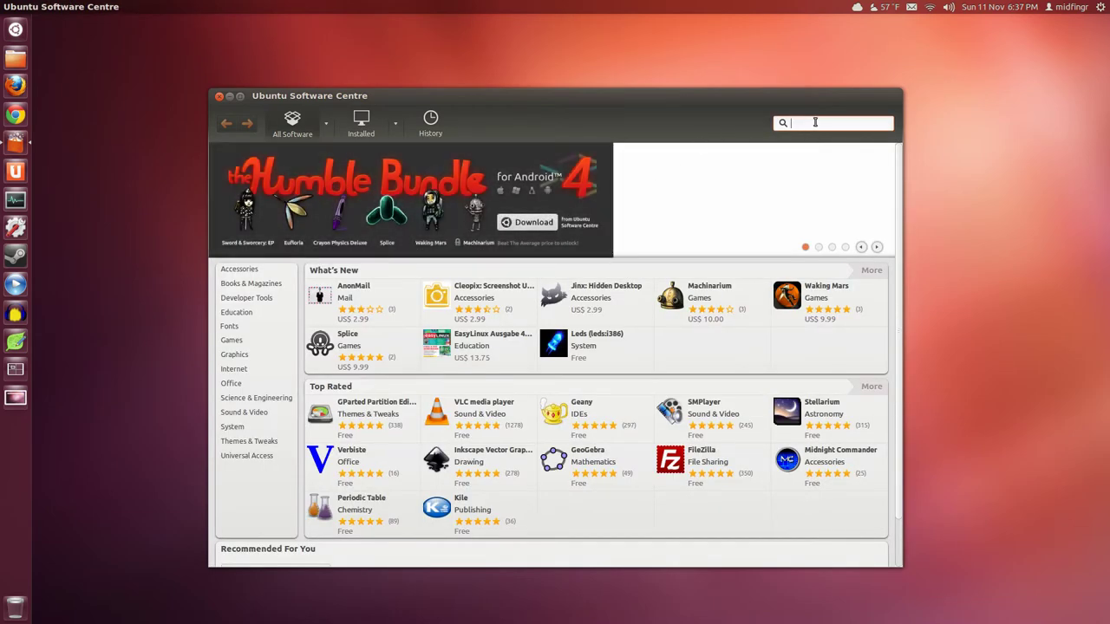
Search the Software Centre for 'gnome-shell' and select the GNOME Shell result
text(gnome)
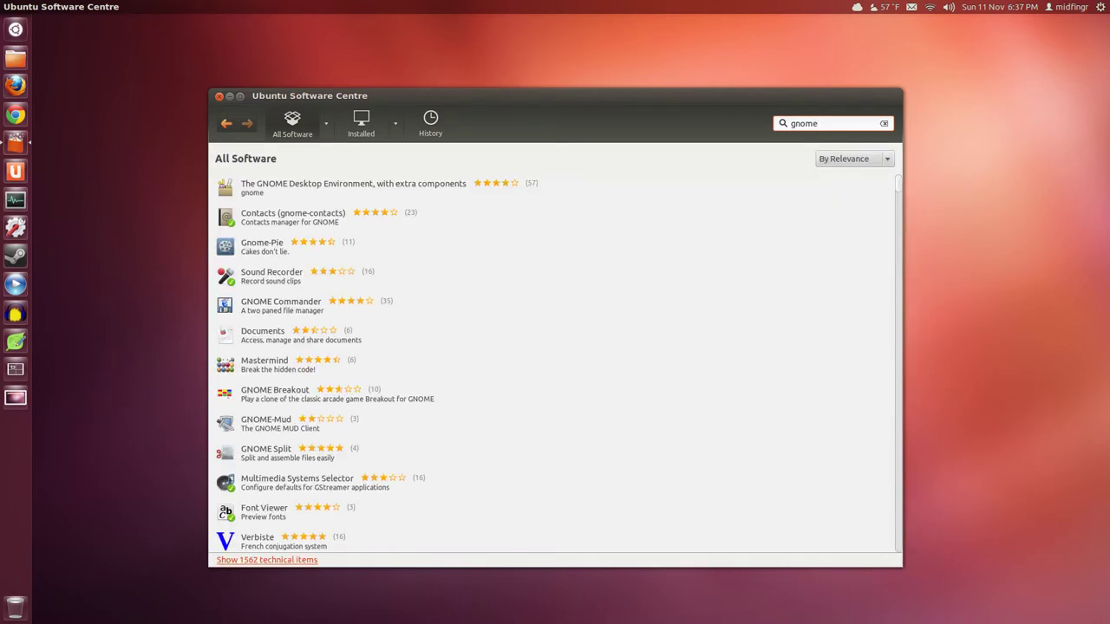
text(-sh)
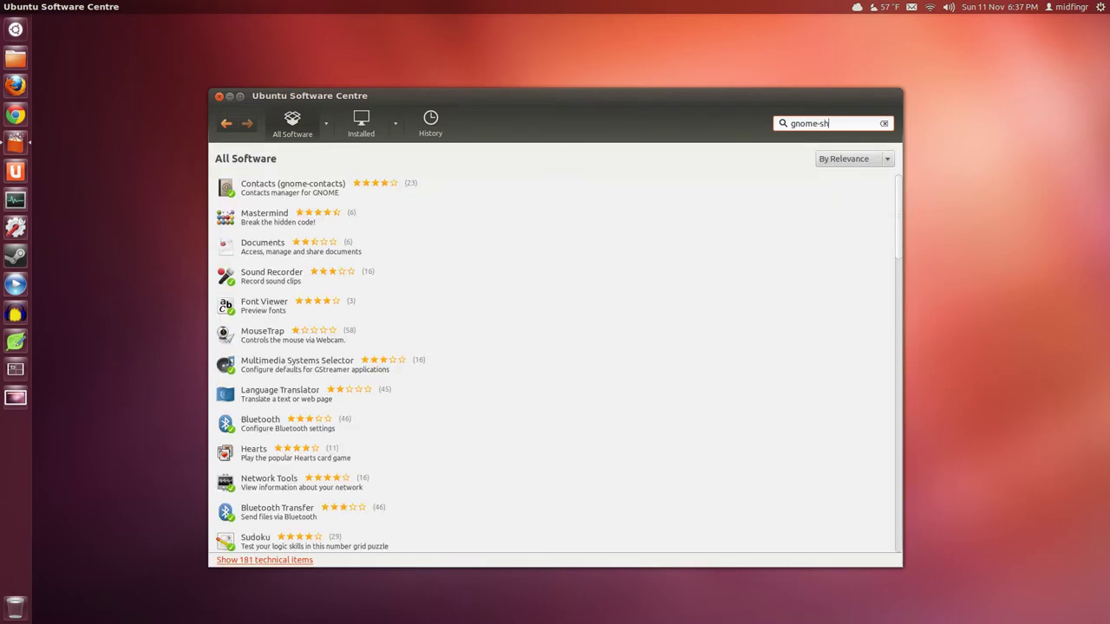
text(ell)
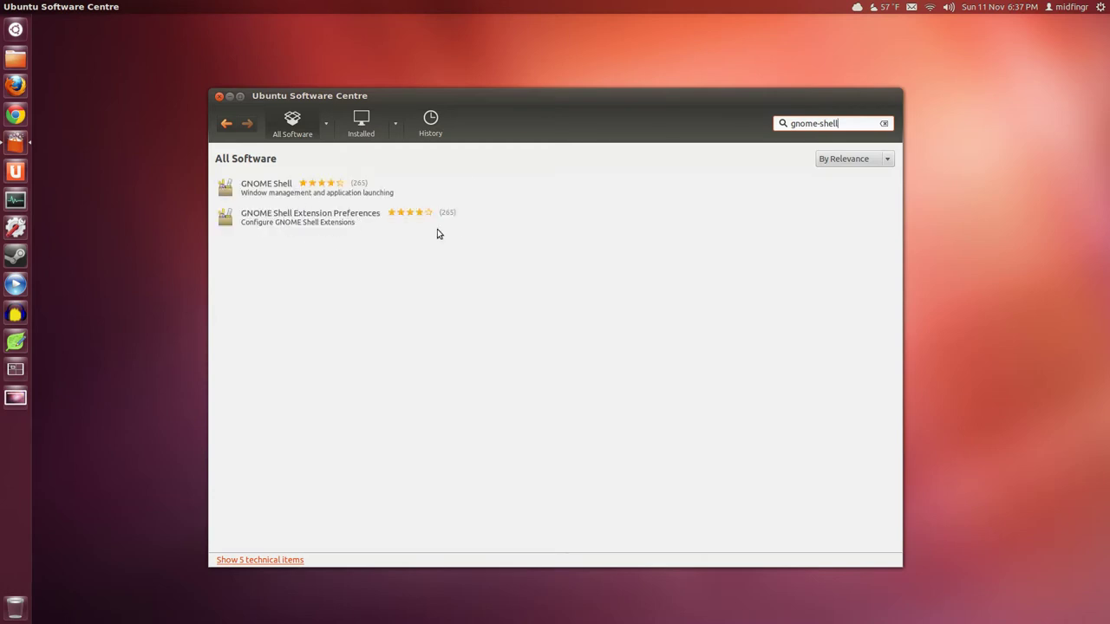
click(271, 191)
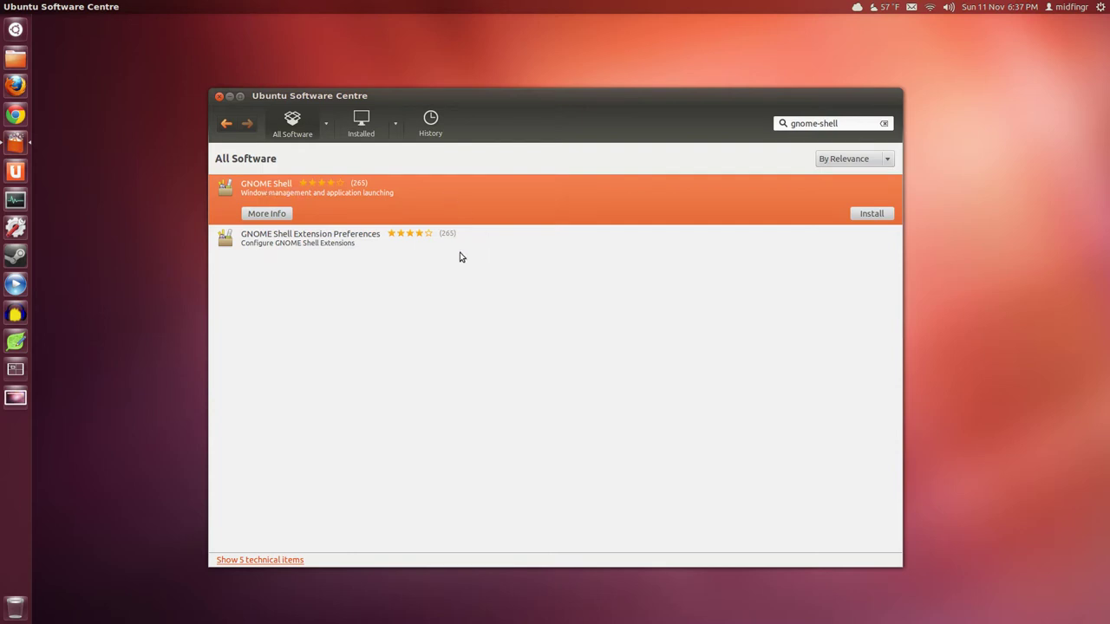
Open GNOME Shell's details page and review its description, add-ons and version 3.4.1
click(365, 241)
click(341, 197)
click(266, 213)
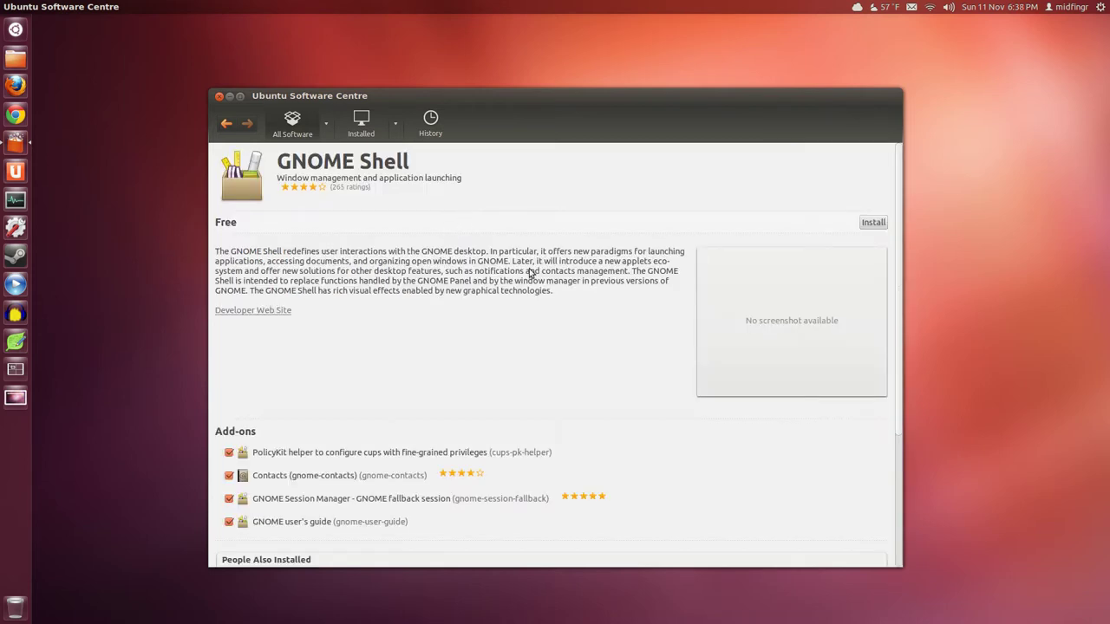
scroll(532, 270, down, 1)
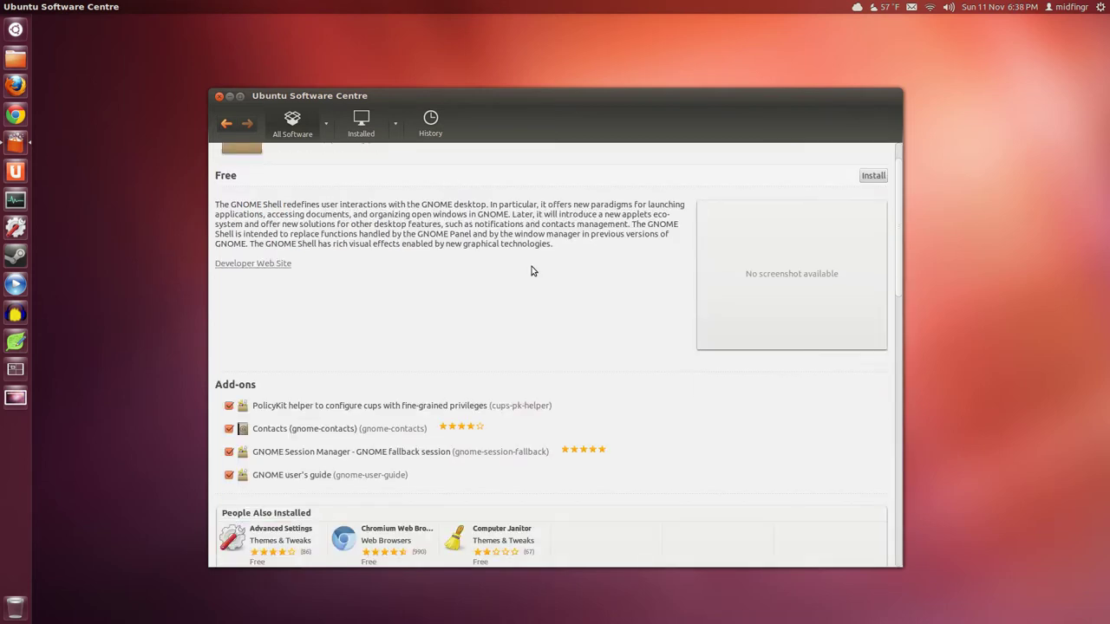
scroll(532, 271, down, 2)
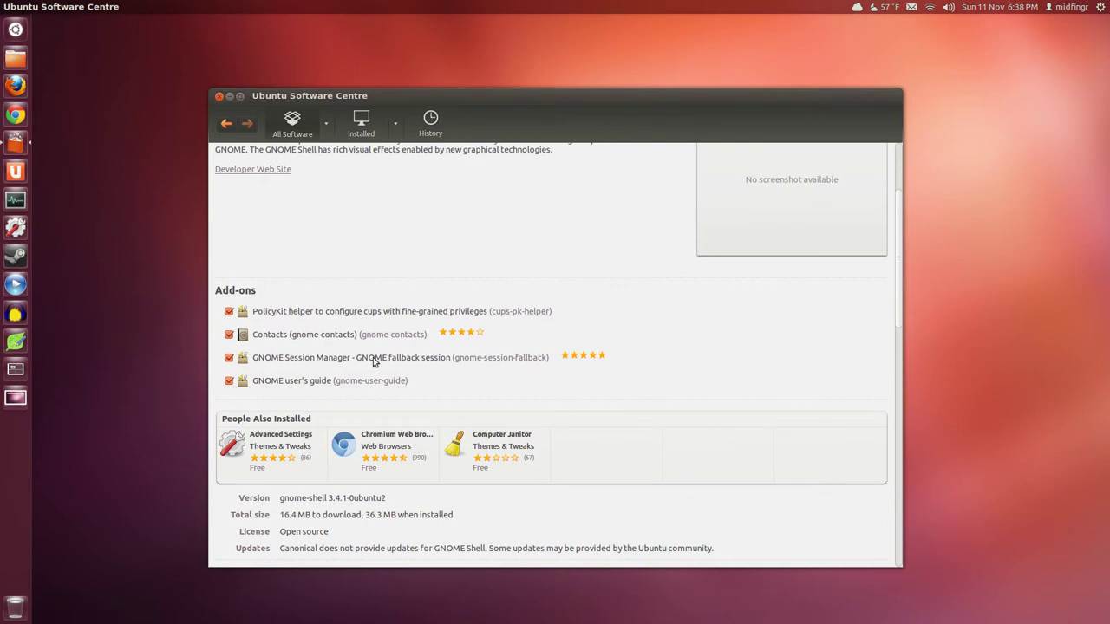
scroll(468, 359, down, 2)
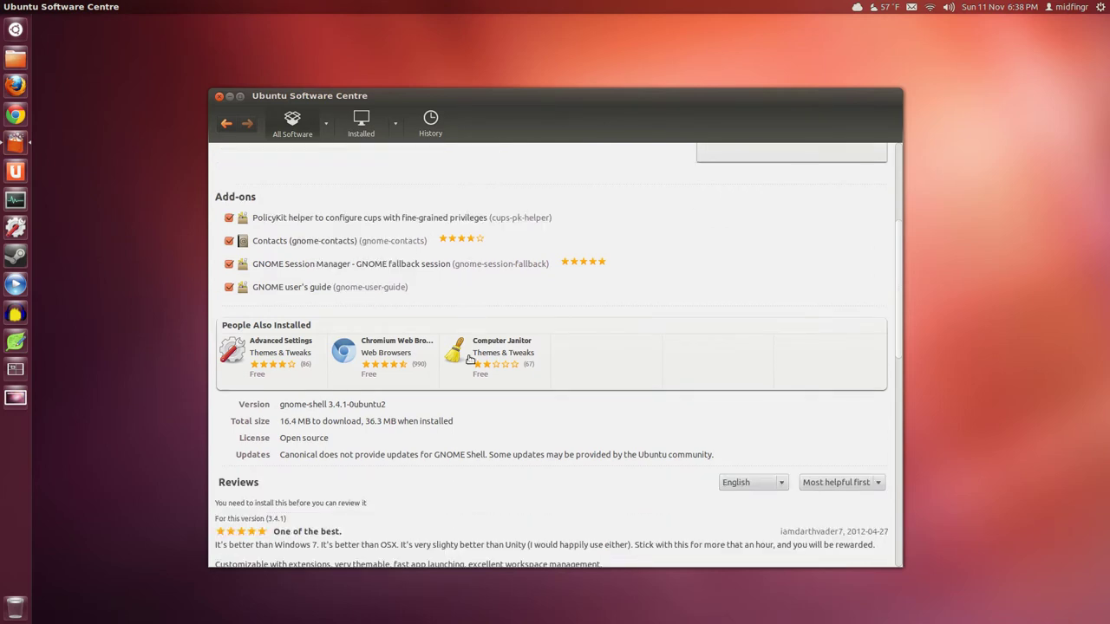
scroll(468, 359, down, 1)
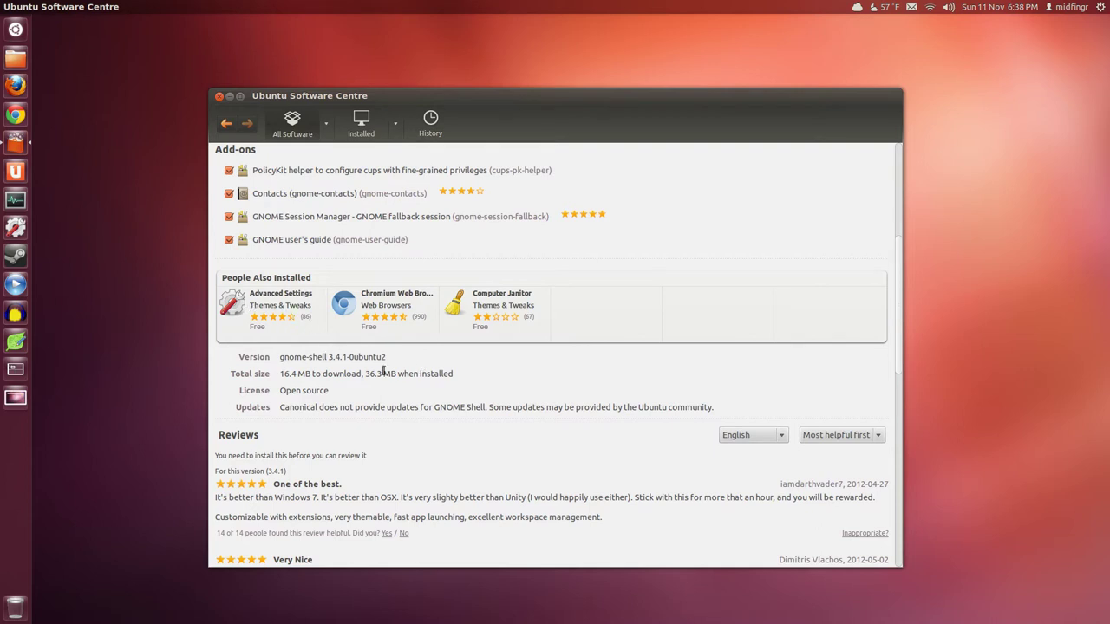
scroll(525, 388, up, 6)
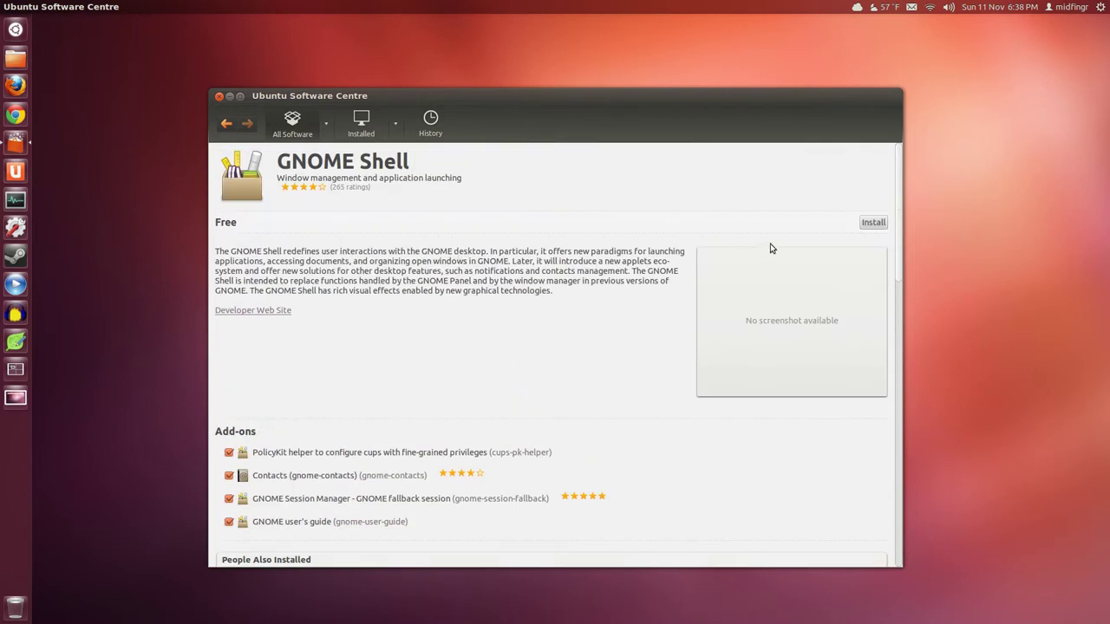
Install GNOME Shell with its add-ons, authenticating with the account password
click(873, 222)
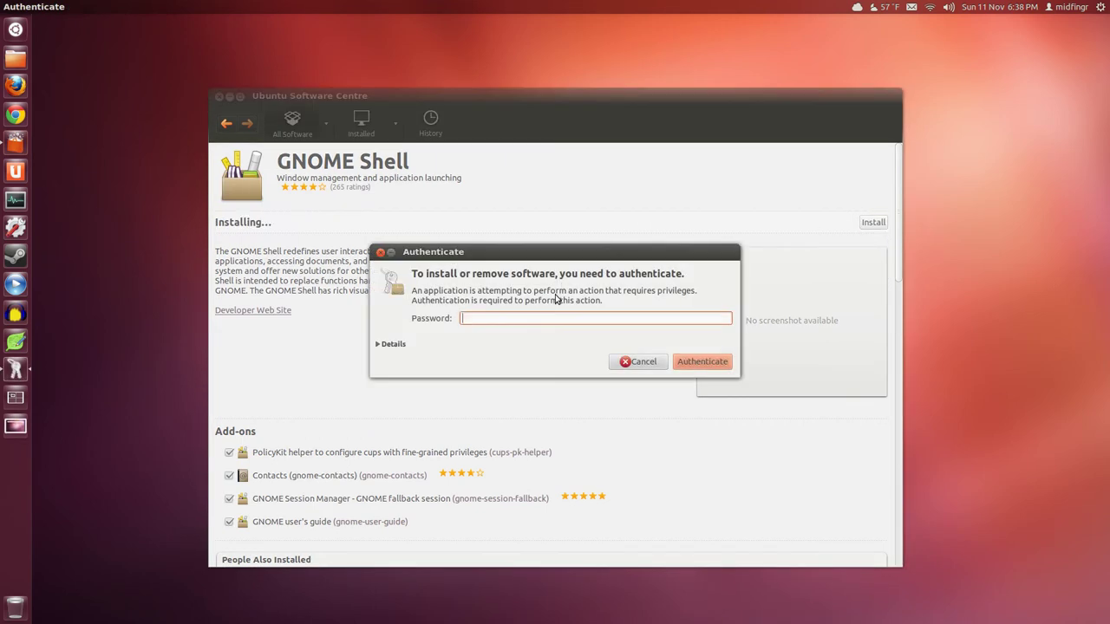
text(••••••••)
key(Return)
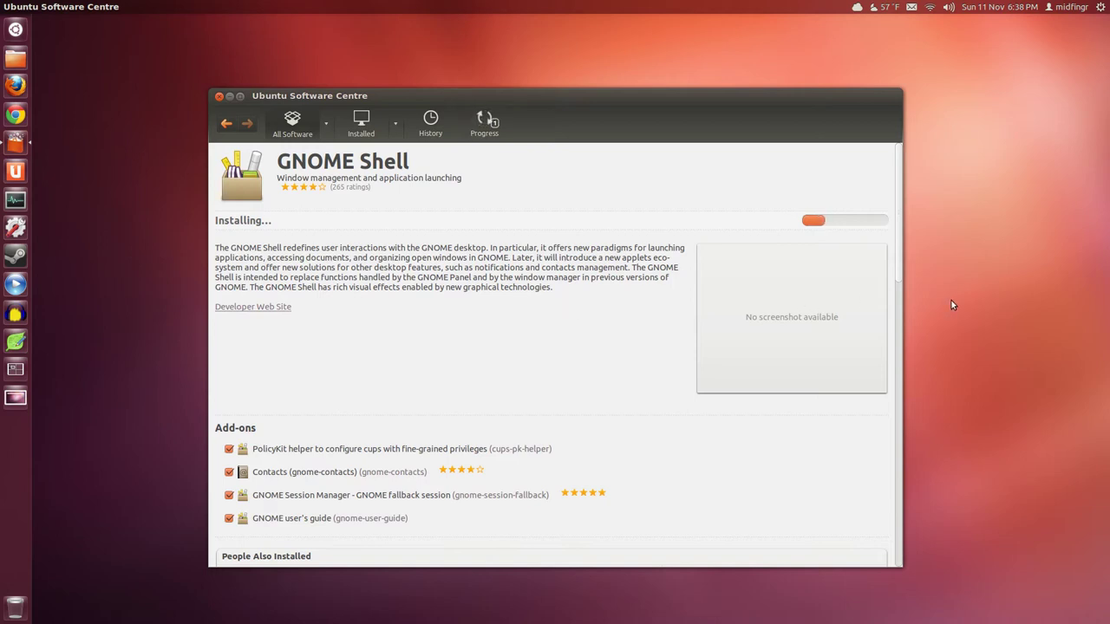
scroll(585, 395, down, 3)
scroll(523, 307, up, 3)
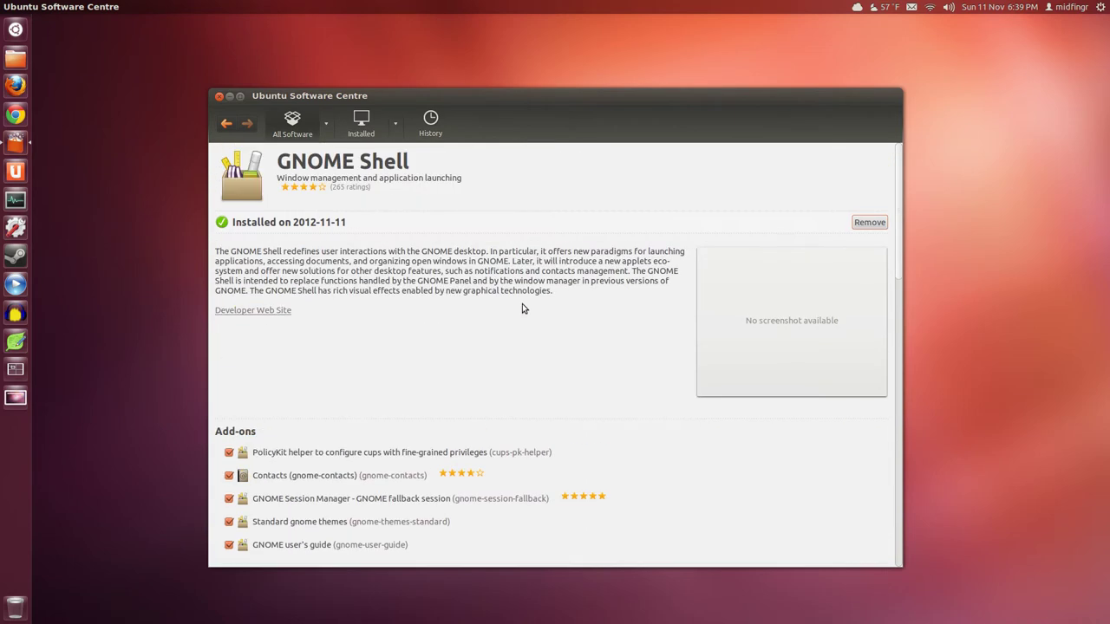
Install Advanced Settings (gnome-tweak-tool 3.3.4) from People Also Installed, then close Software Centre
click(226, 124)
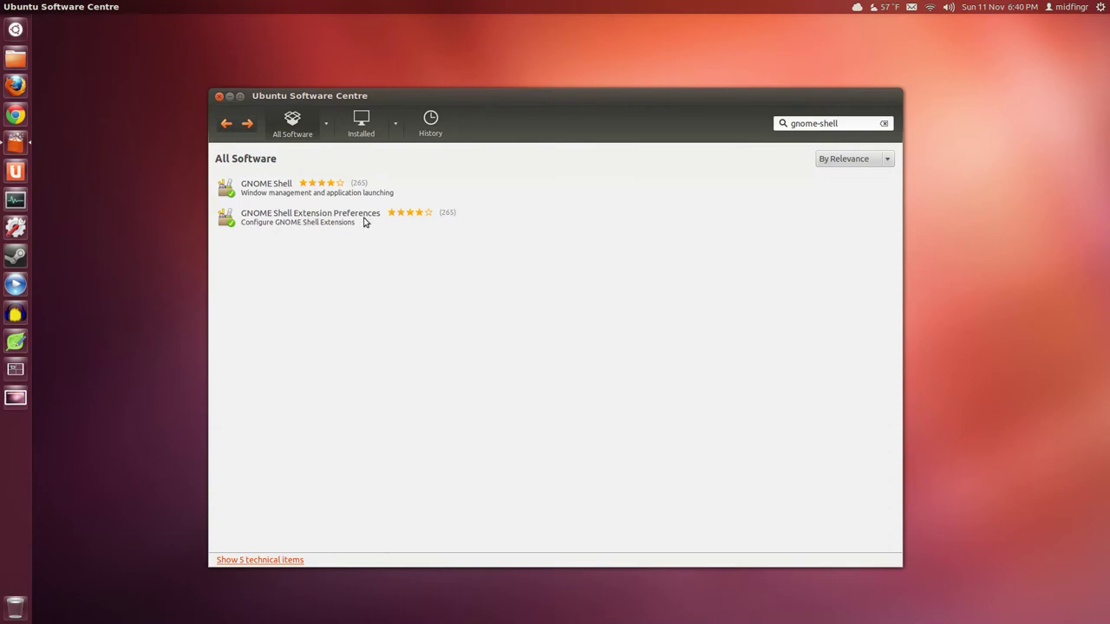
click(249, 125)
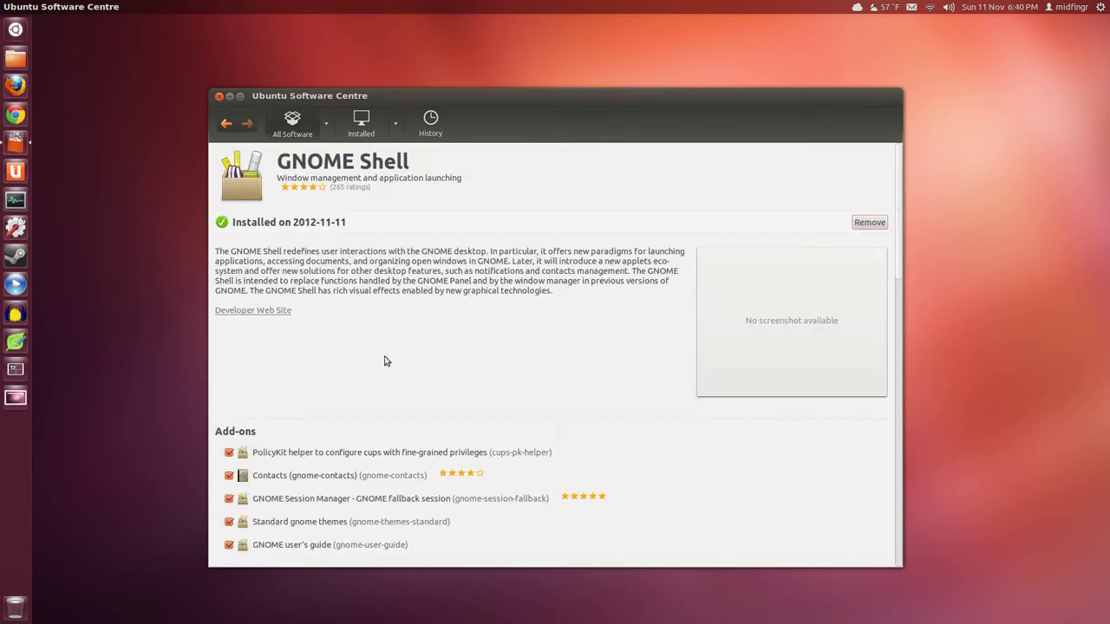
scroll(384, 292, down, 5)
click(278, 385)
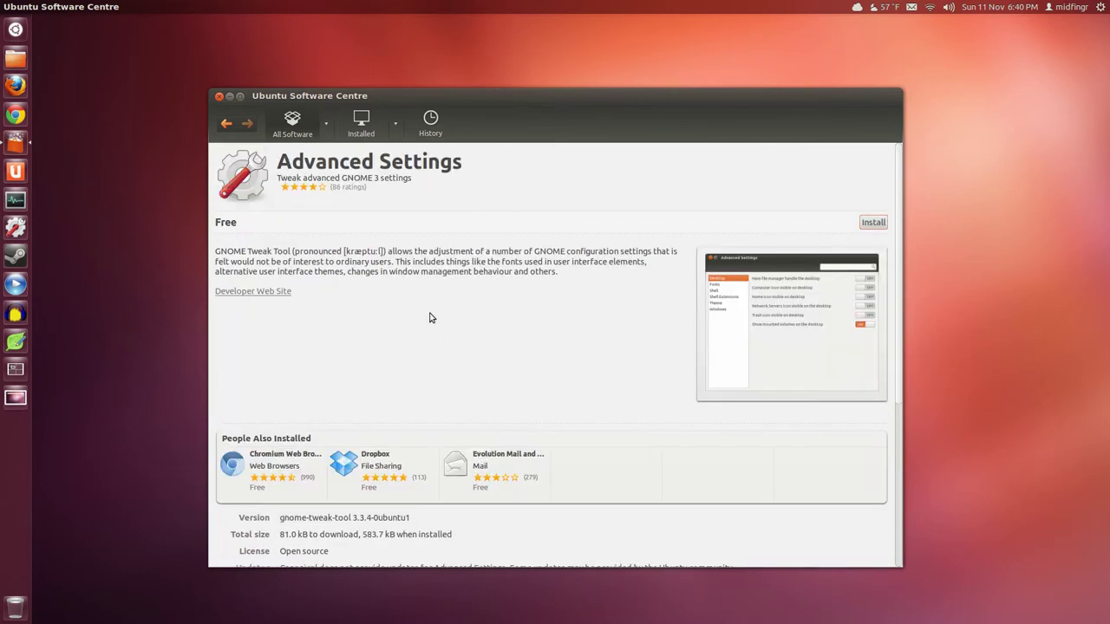
click(872, 223)
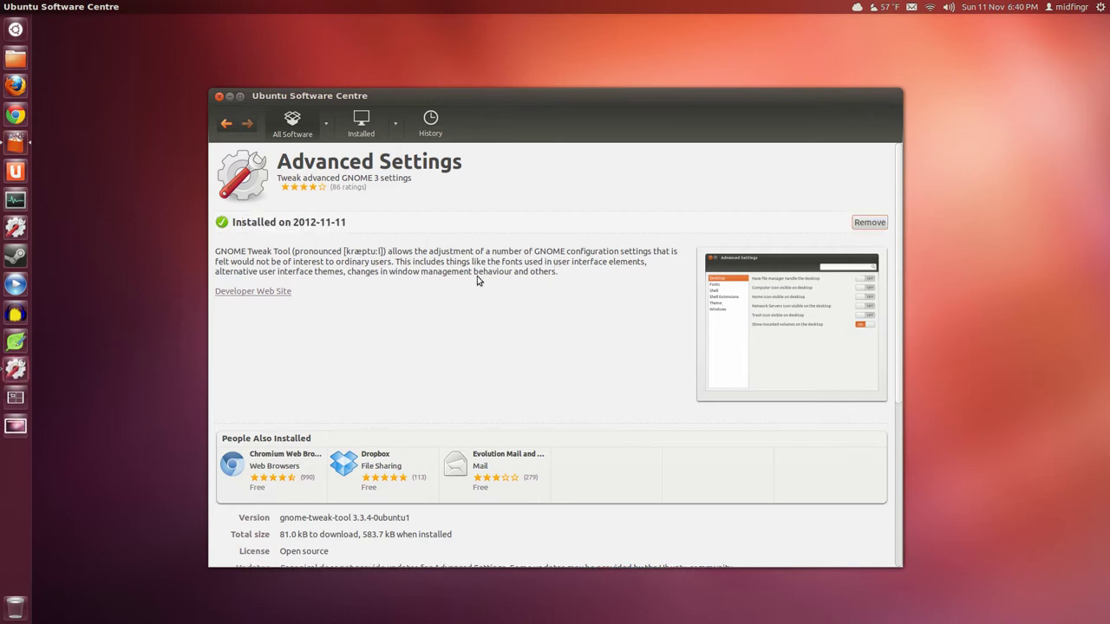
click(220, 96)
Launch Advanced Settings, view its Desktop, Fonts, Shell, Extensions, Theme and Windows pages, then close it
click(16, 370)
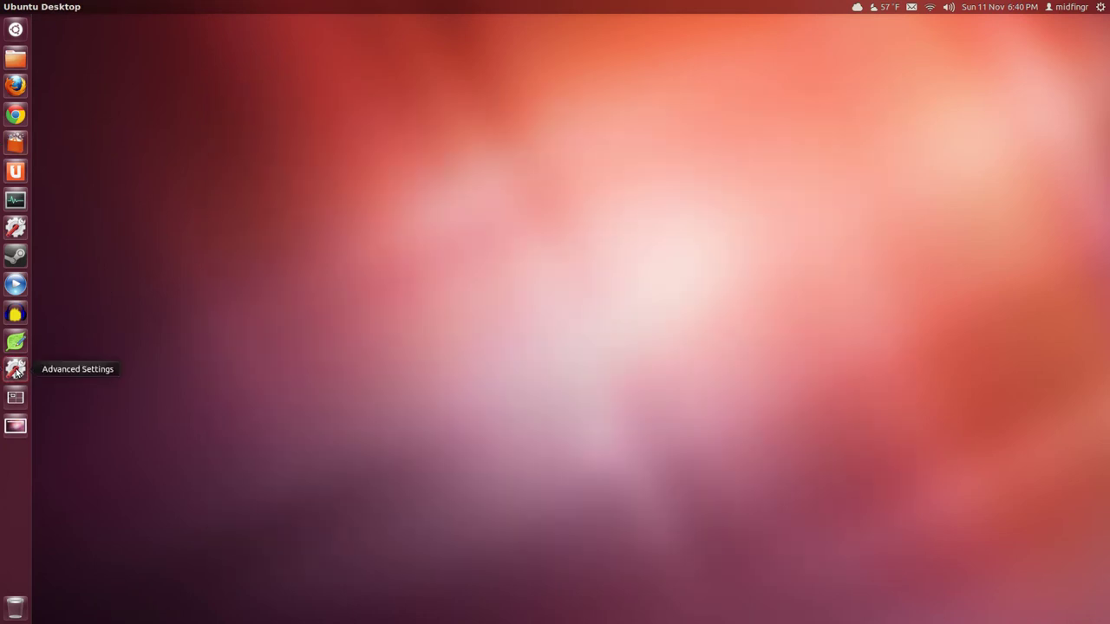
click(408, 218)
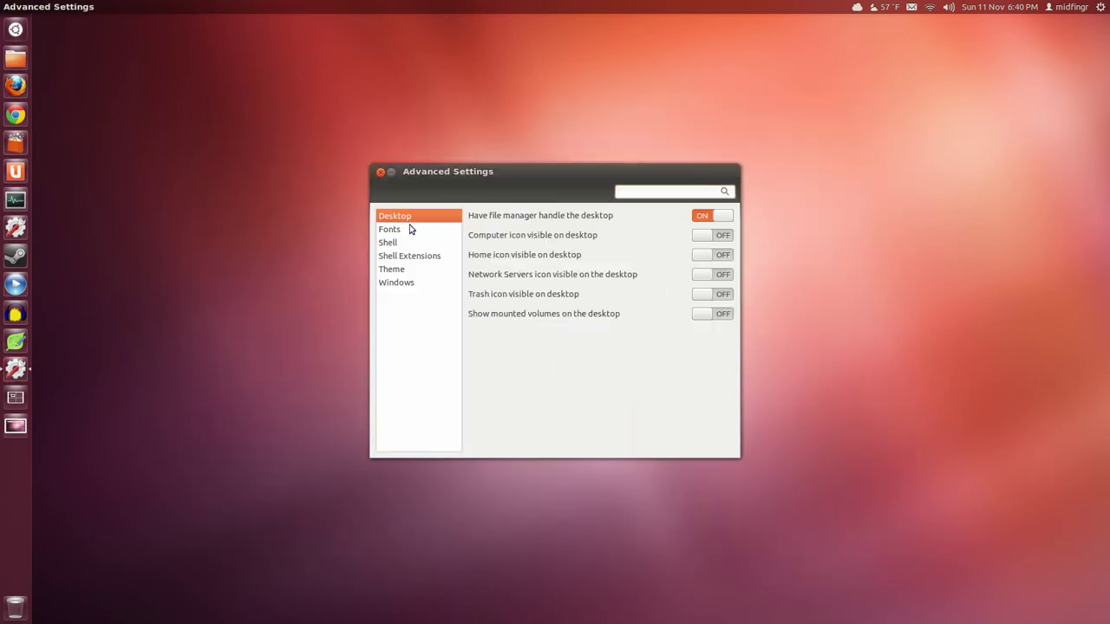
click(409, 229)
click(403, 246)
click(425, 257)
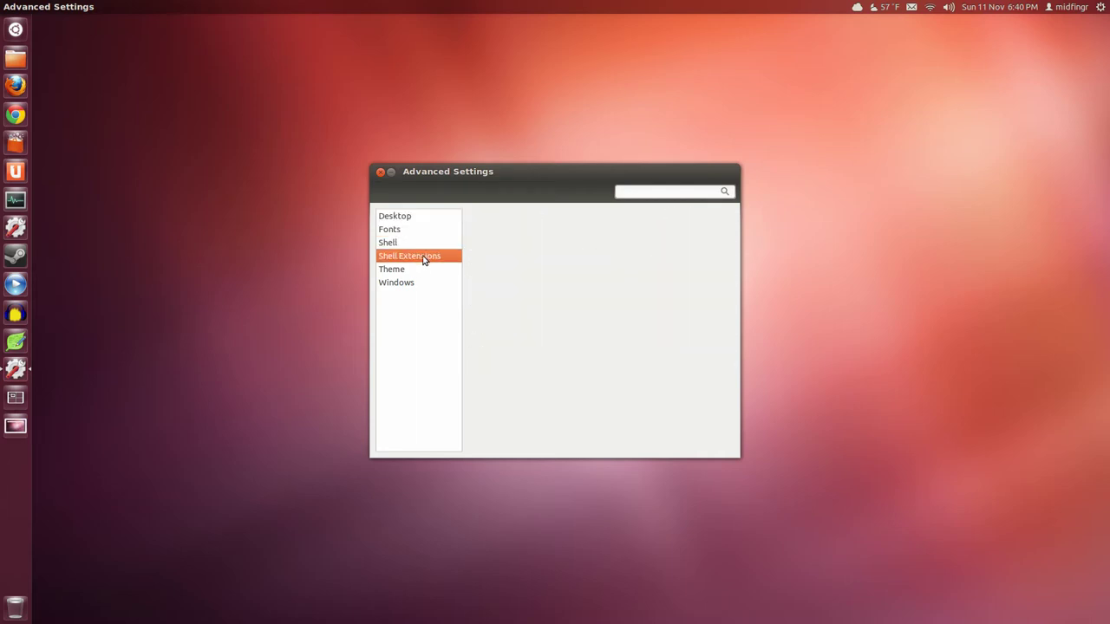
click(416, 269)
click(413, 285)
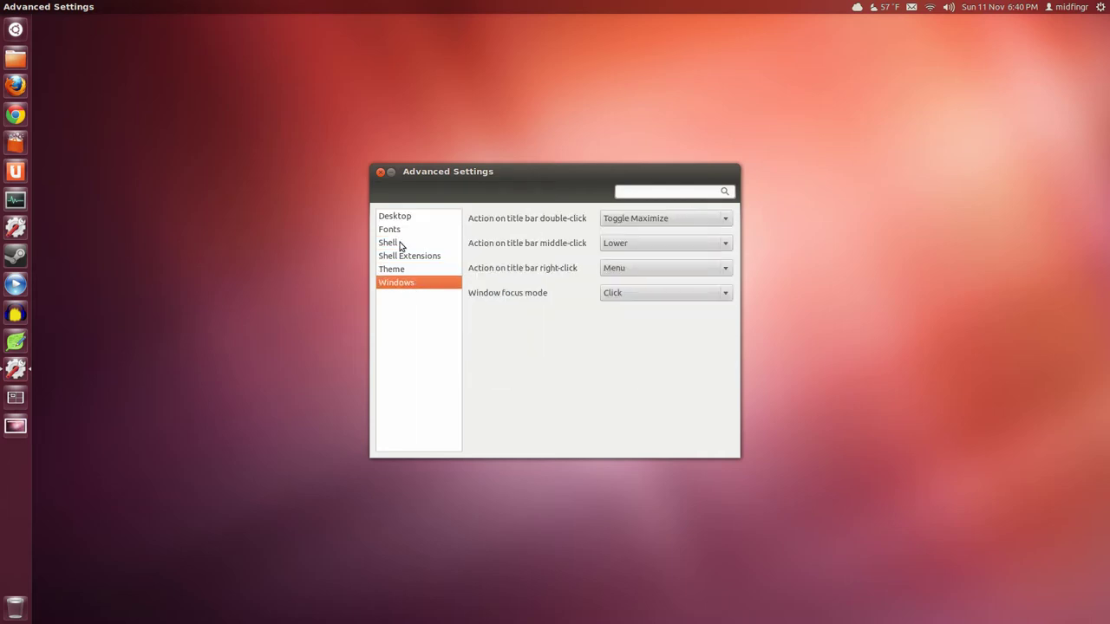
click(381, 172)
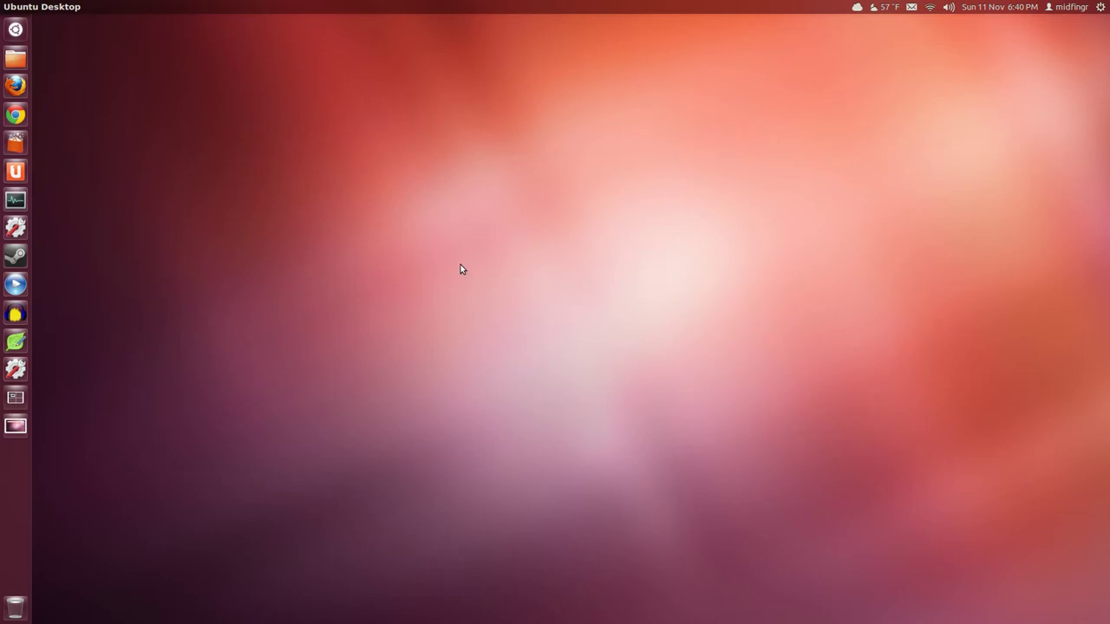
key(alt)
text(lo)
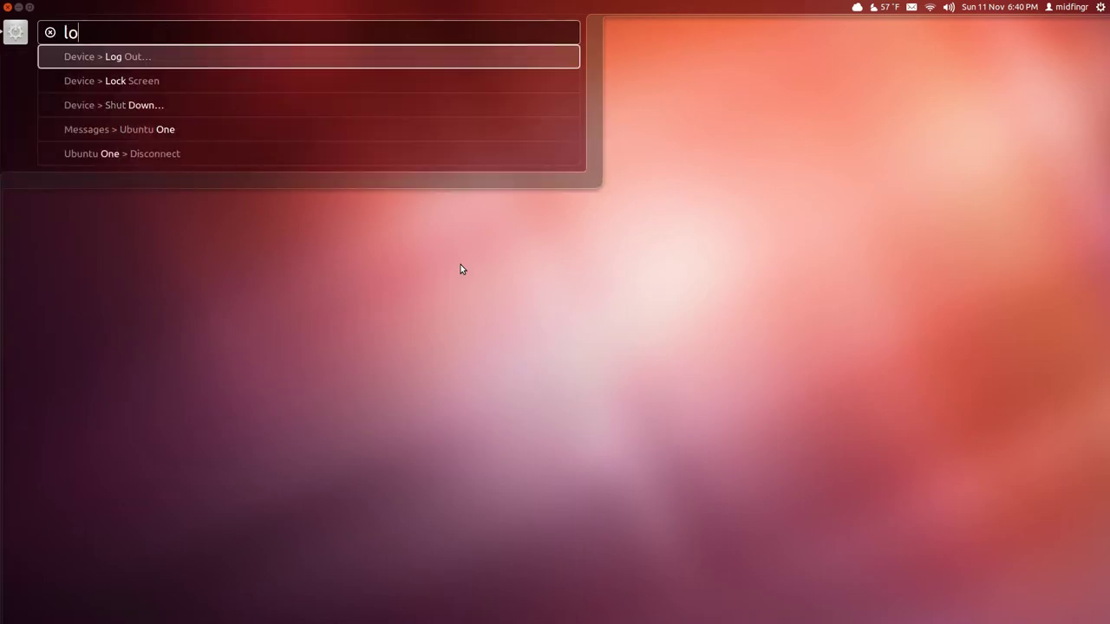
key(Return)
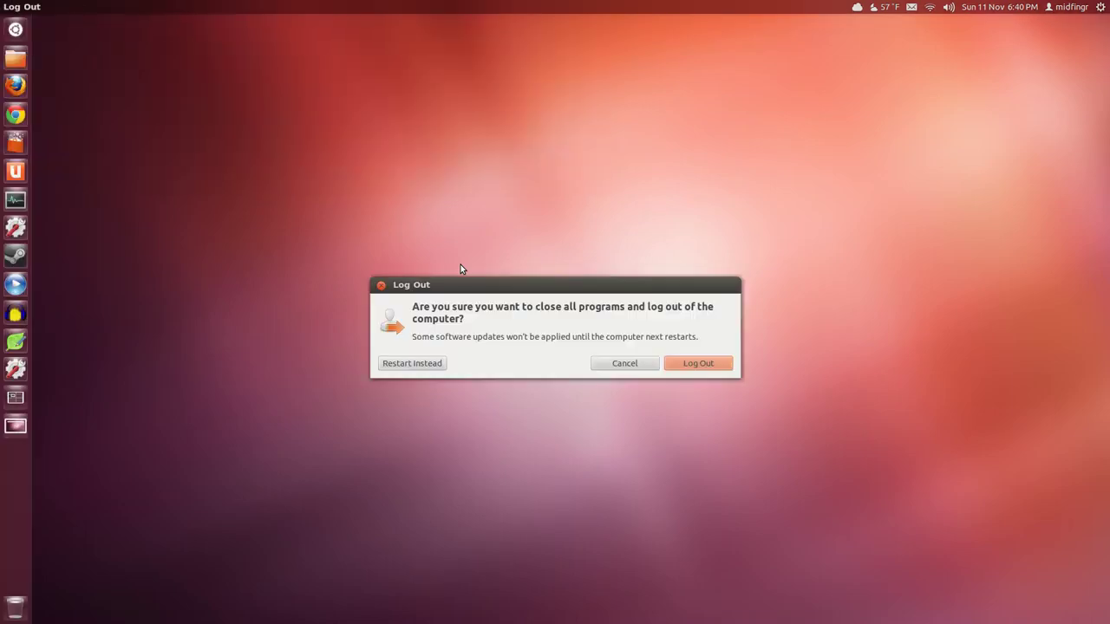
click(614, 365)
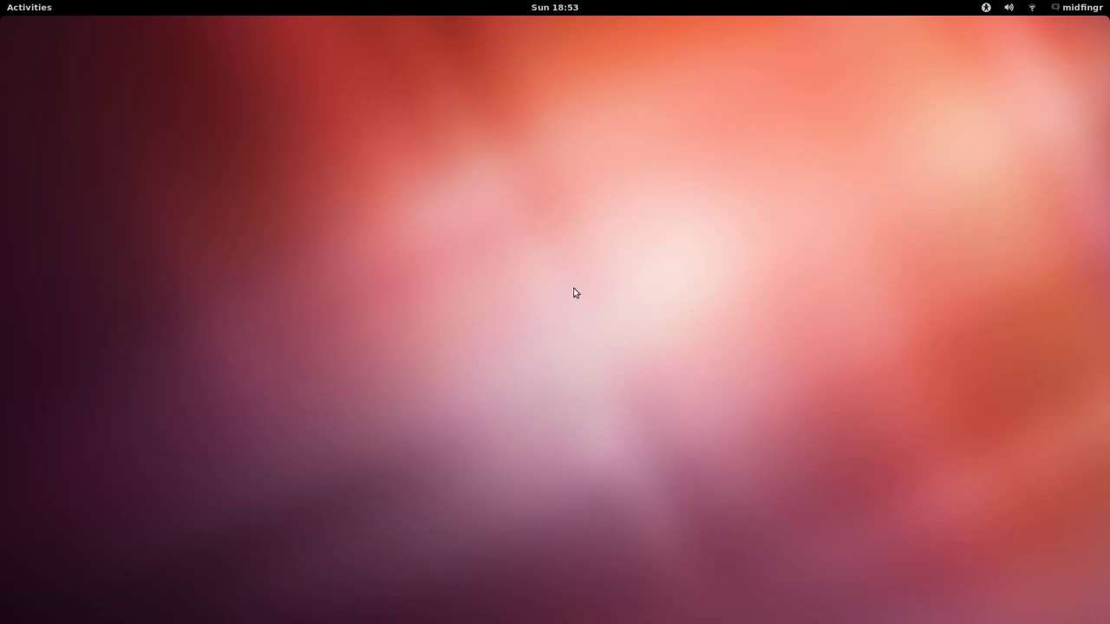
Browse the Applications grid in the Activities overview, return to the desktop, then reopen the overview
mouse_move(1, 5)
key(super)
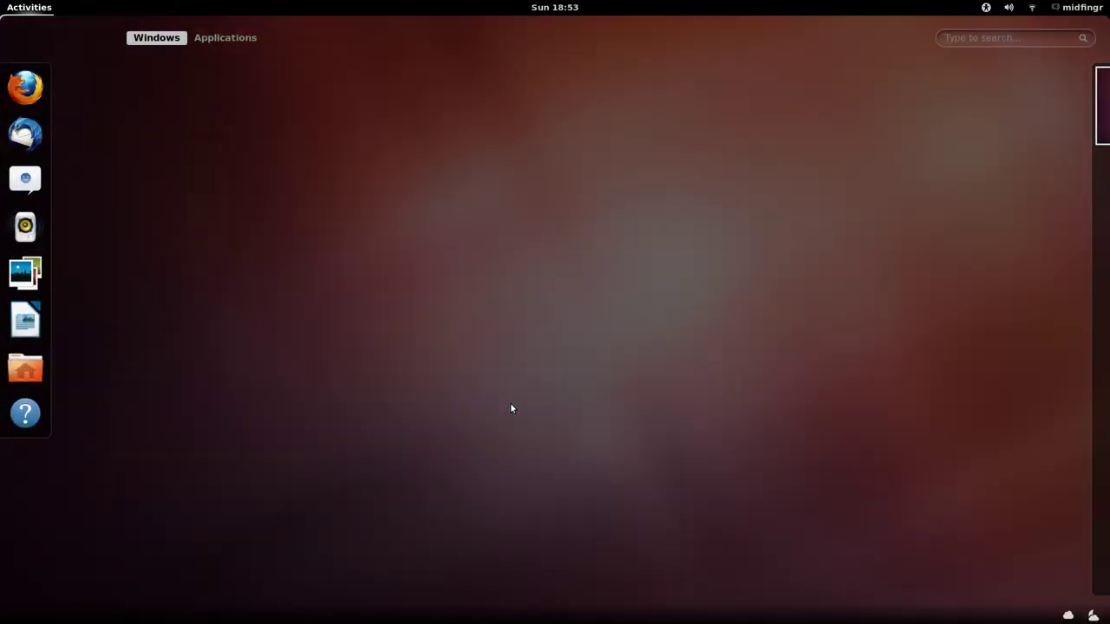
key(super)
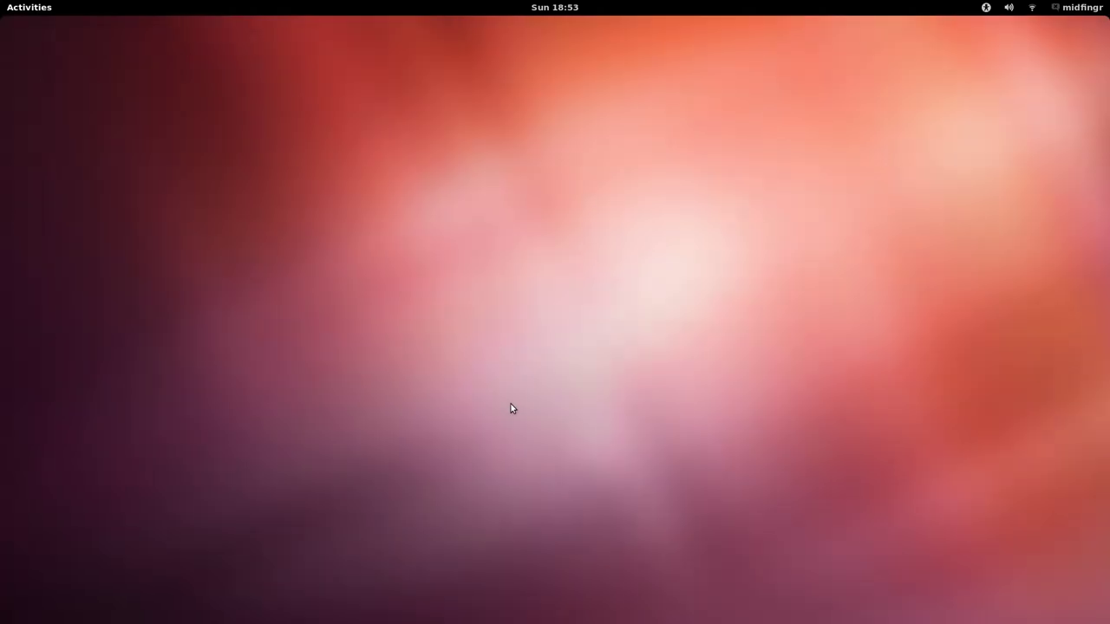
key(super)
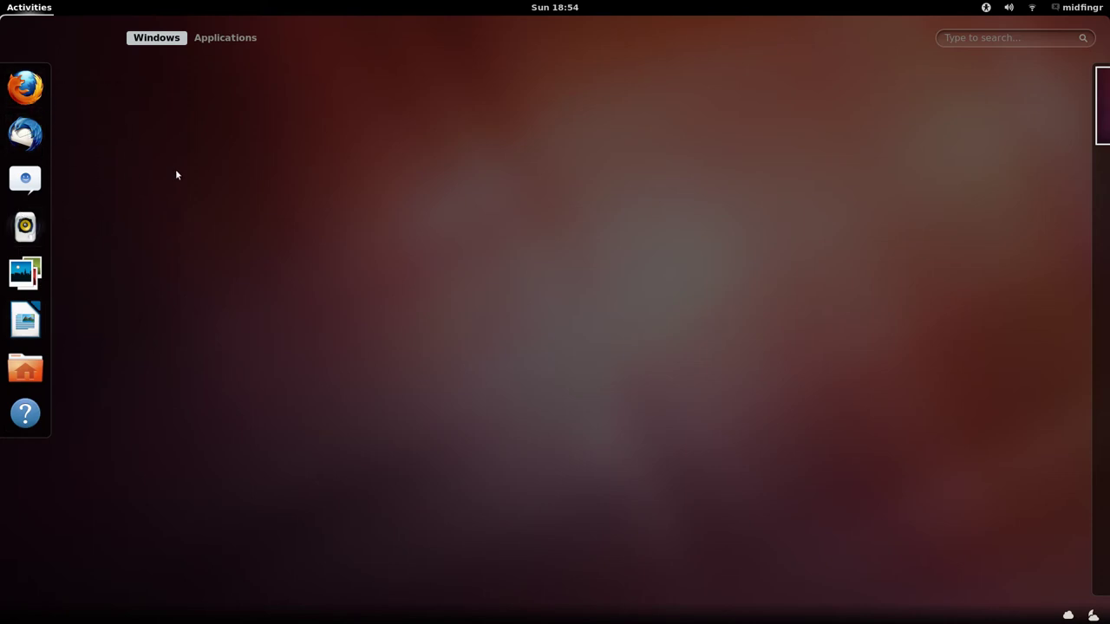
click(226, 39)
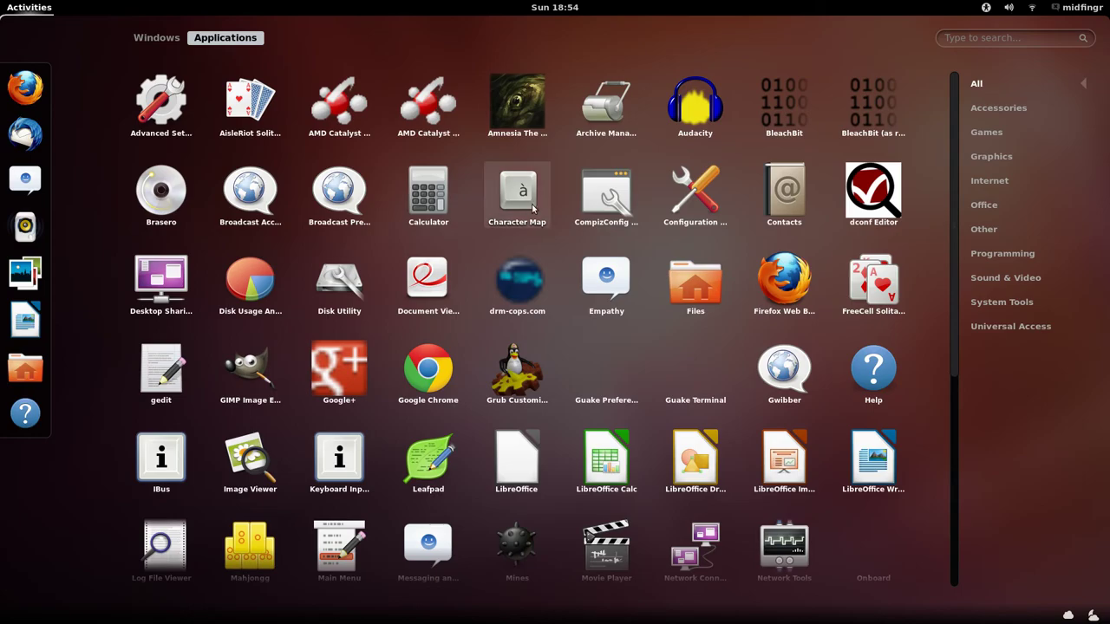
scroll(565, 276, down, 5)
scroll(575, 303, up, 5)
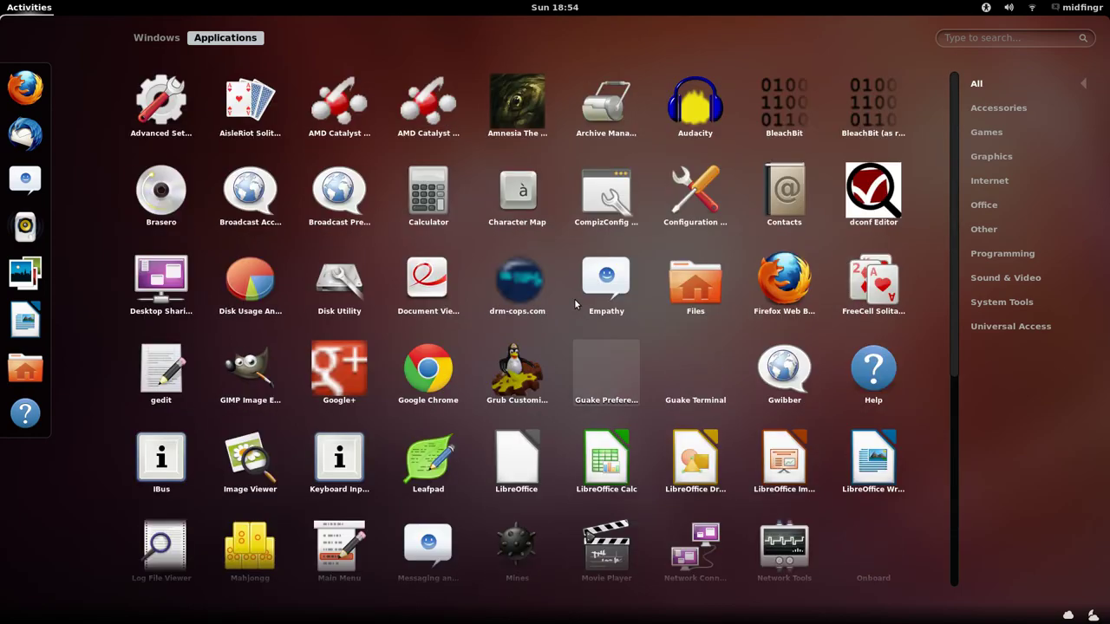
key(Escape)
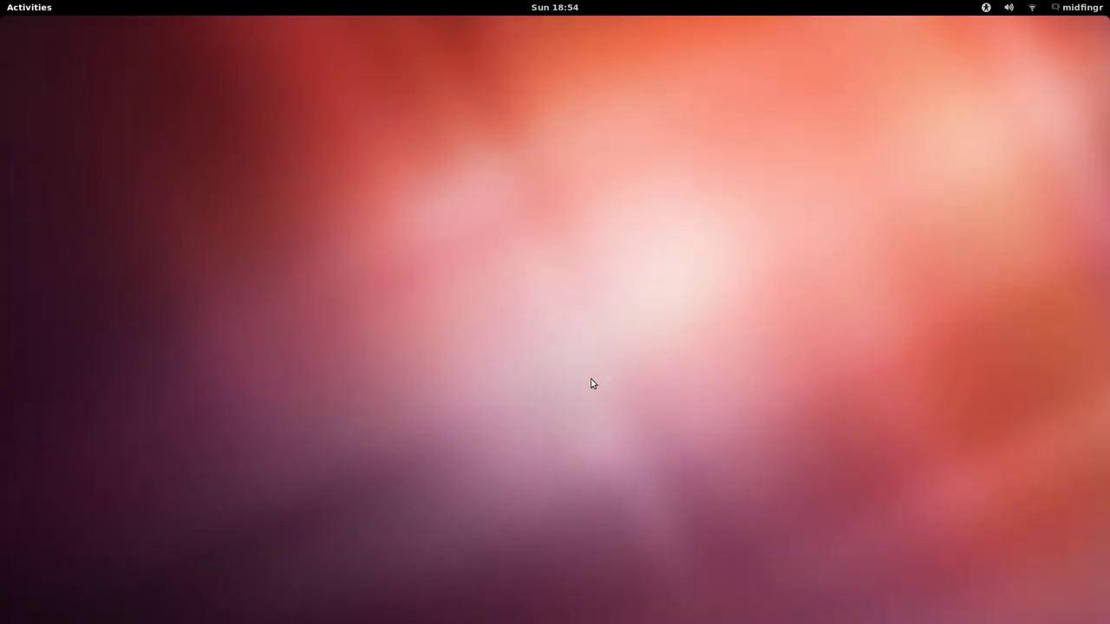
key(super)
key(super)
key(super)
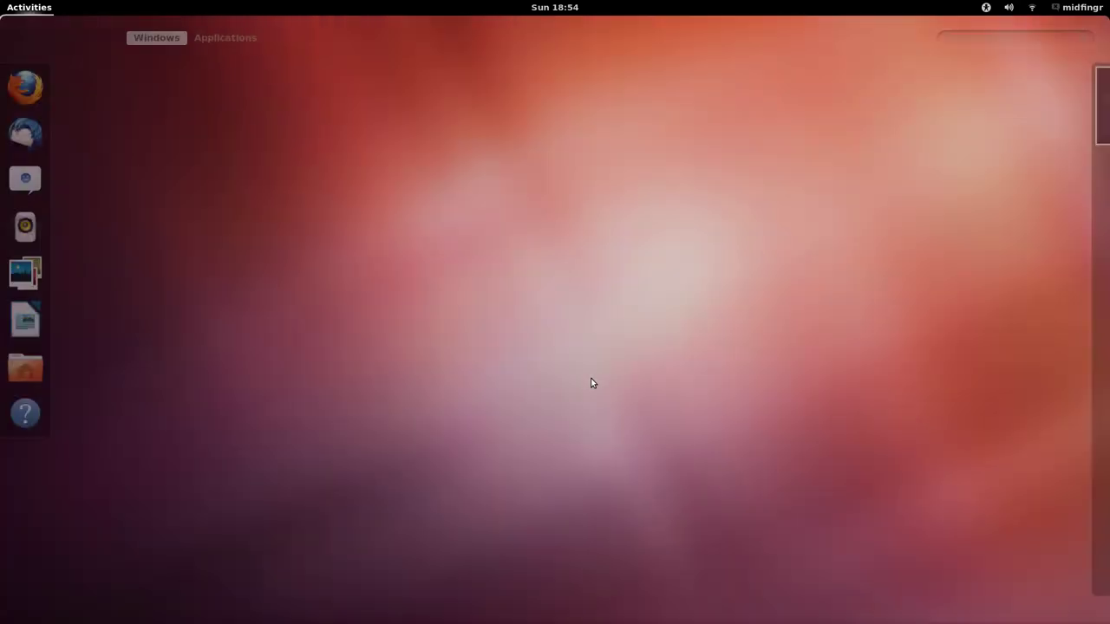
Launch Advanced Settings by searching 'adv' and move its window lower right
text(adv)
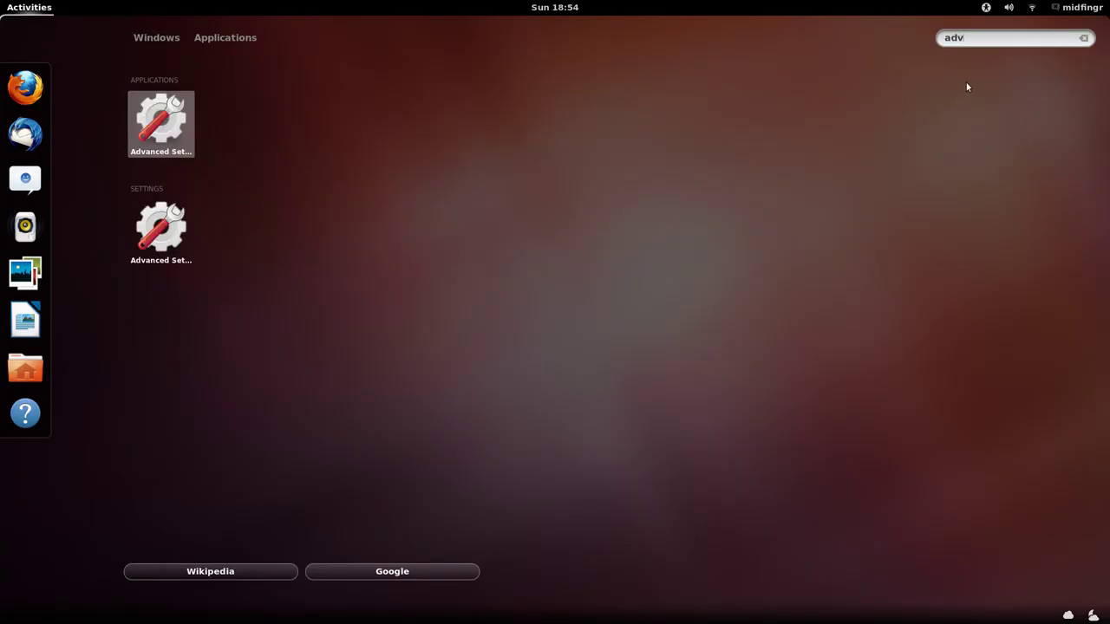
key(Return)
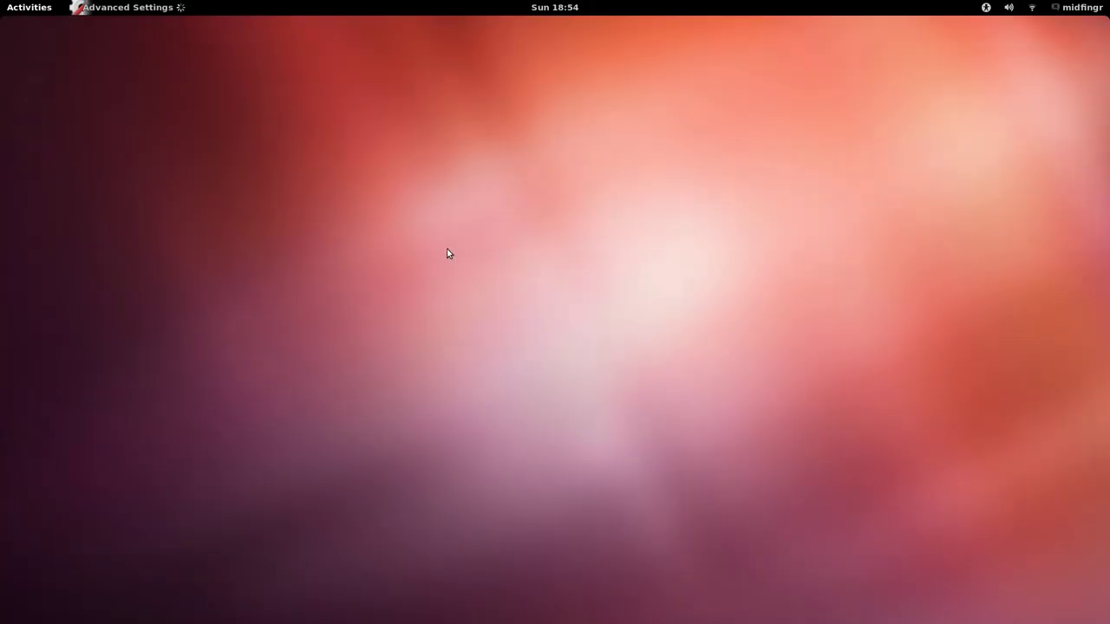
drag(366, 41, 592, 122)
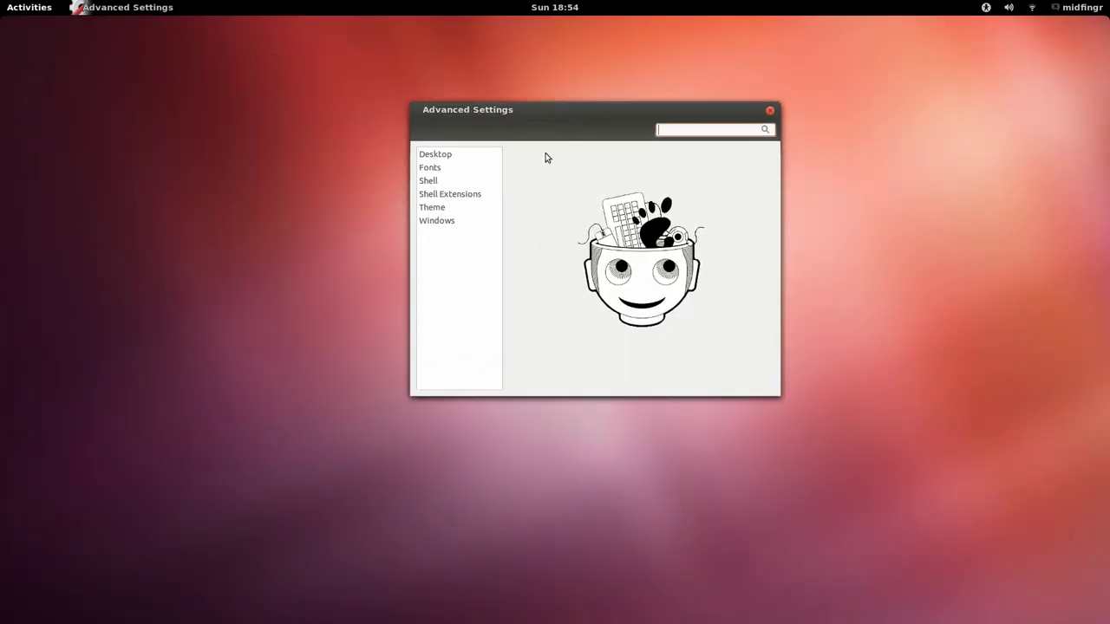
Toggle the Computer and home desktop icons on and off, then view the Fonts page
click(437, 156)
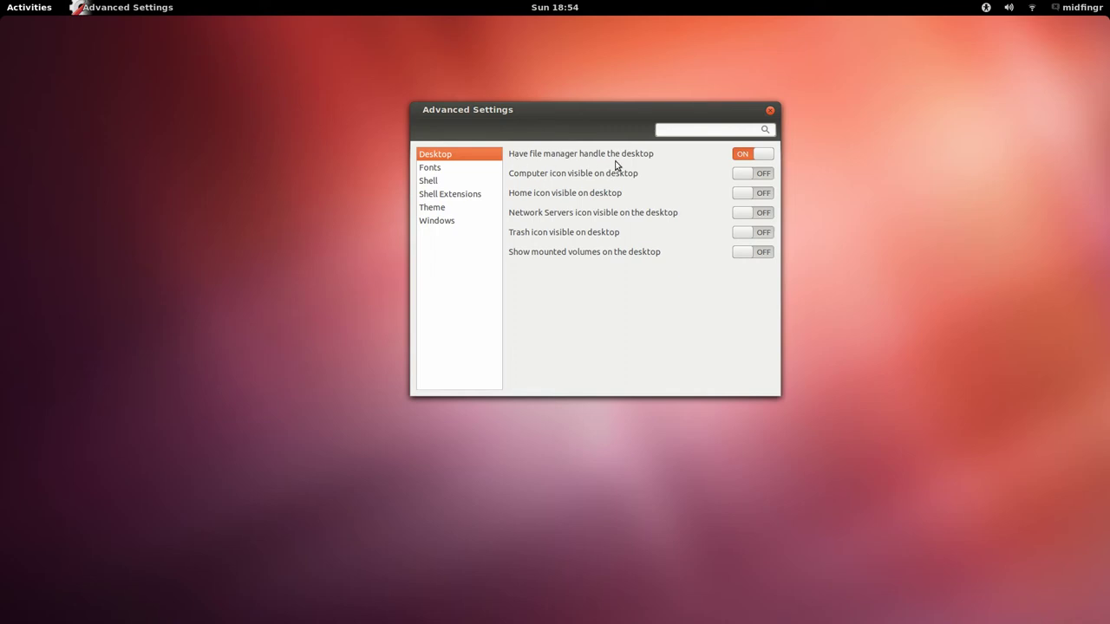
click(771, 176)
click(769, 196)
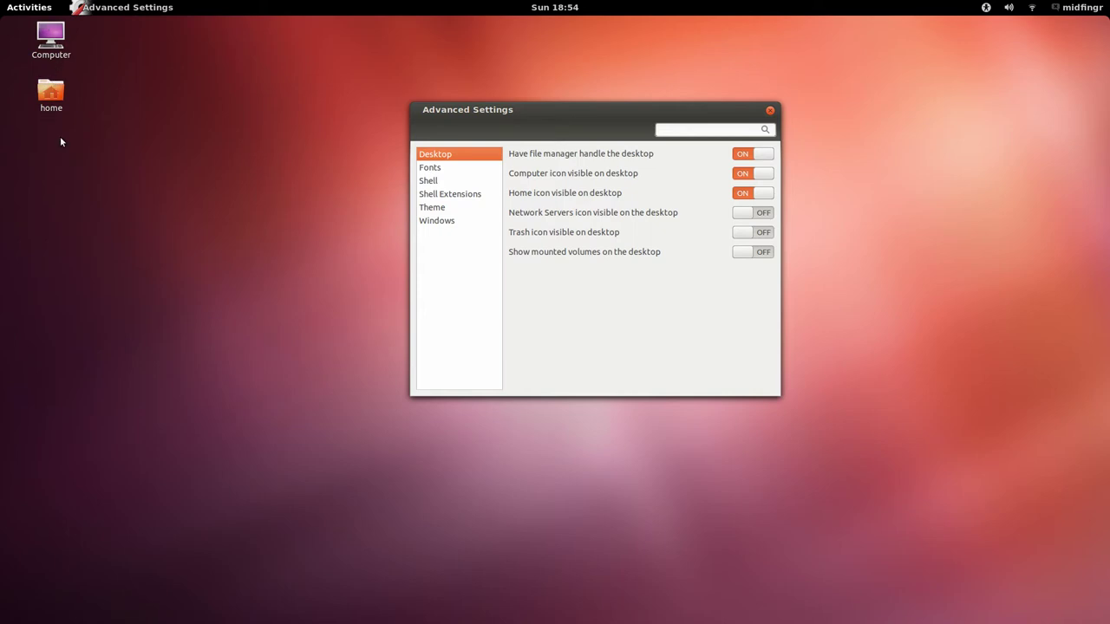
click(748, 195)
click(744, 174)
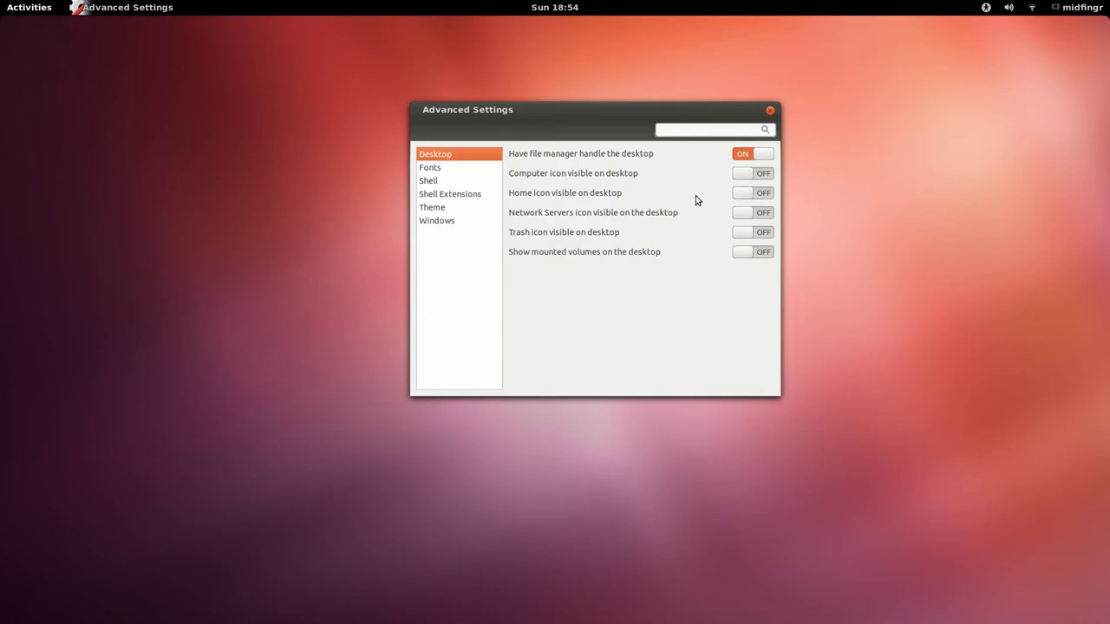
click(454, 170)
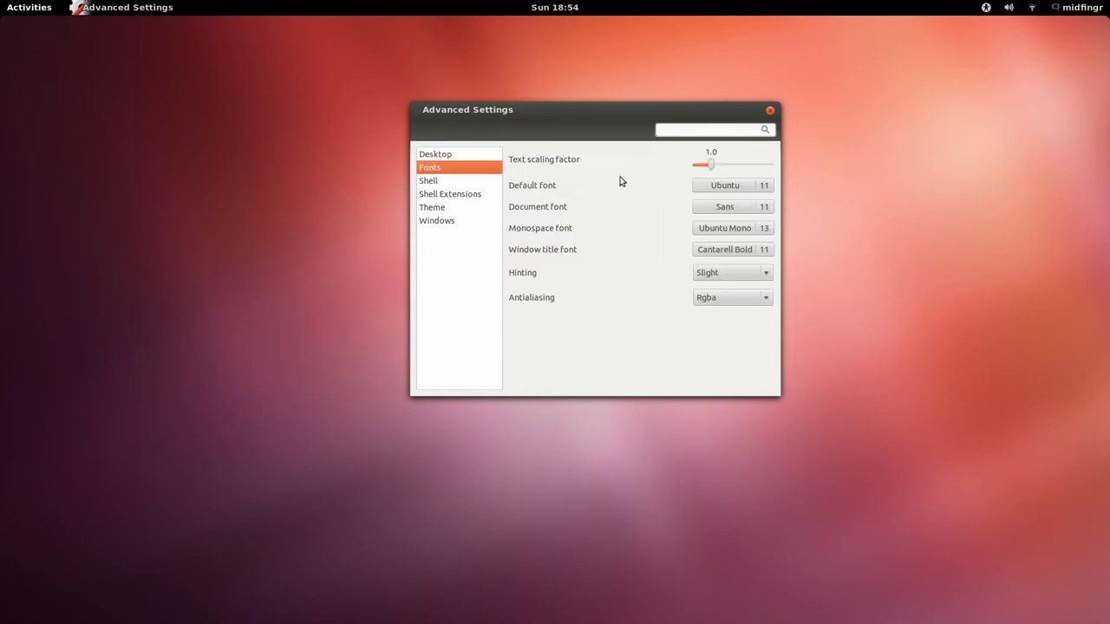
Enable date and seconds in the top-bar clock plus calendar week dates, then close Advanced Settings
click(451, 184)
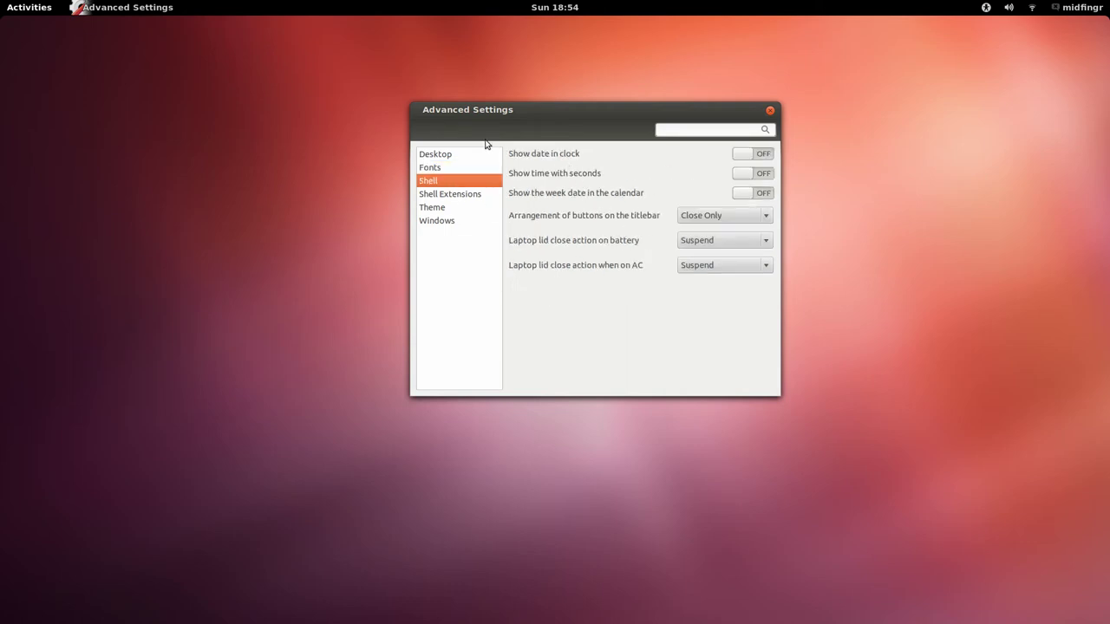
click(765, 156)
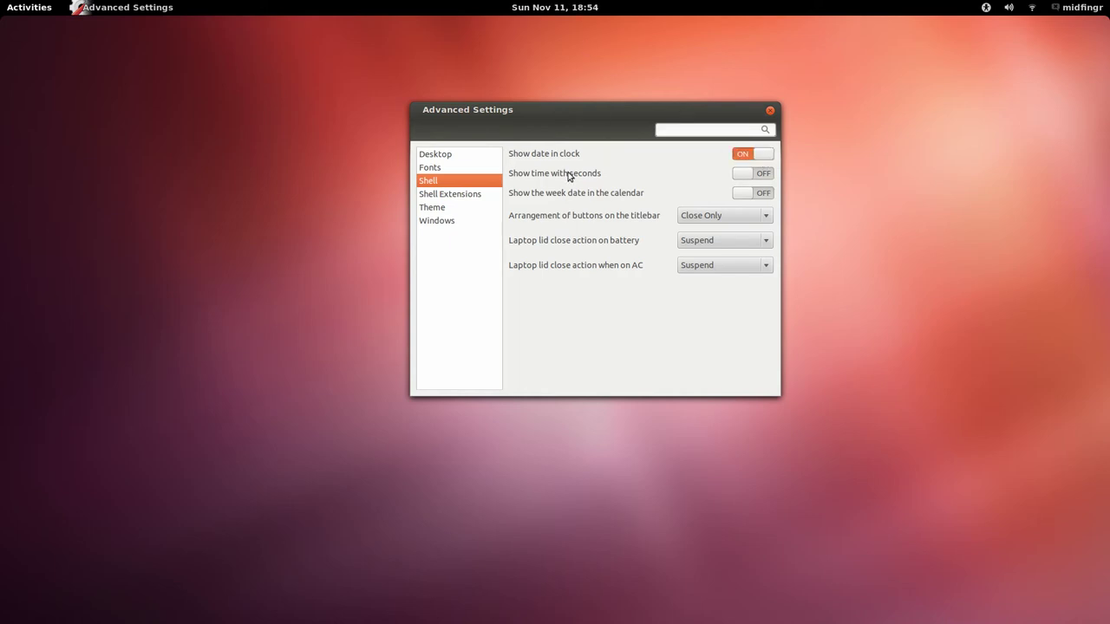
click(765, 177)
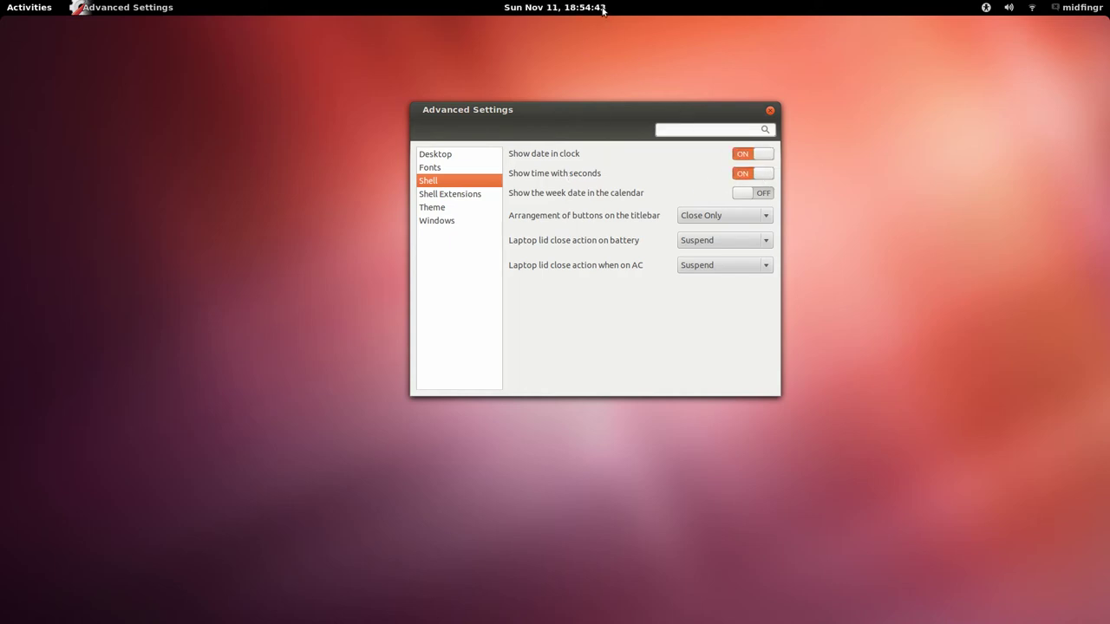
click(765, 196)
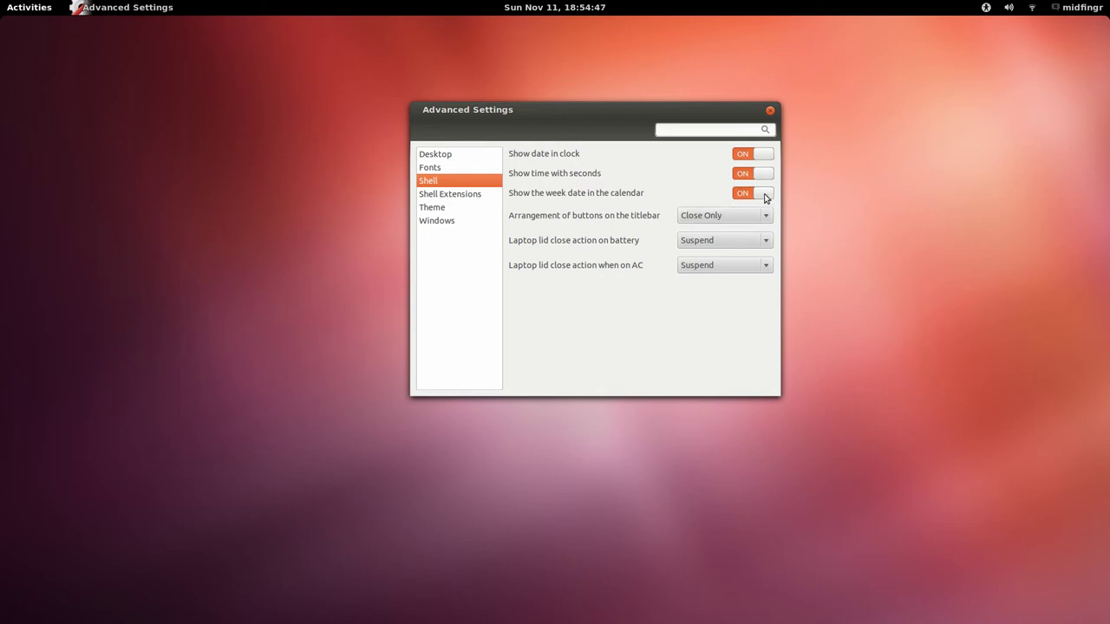
click(769, 112)
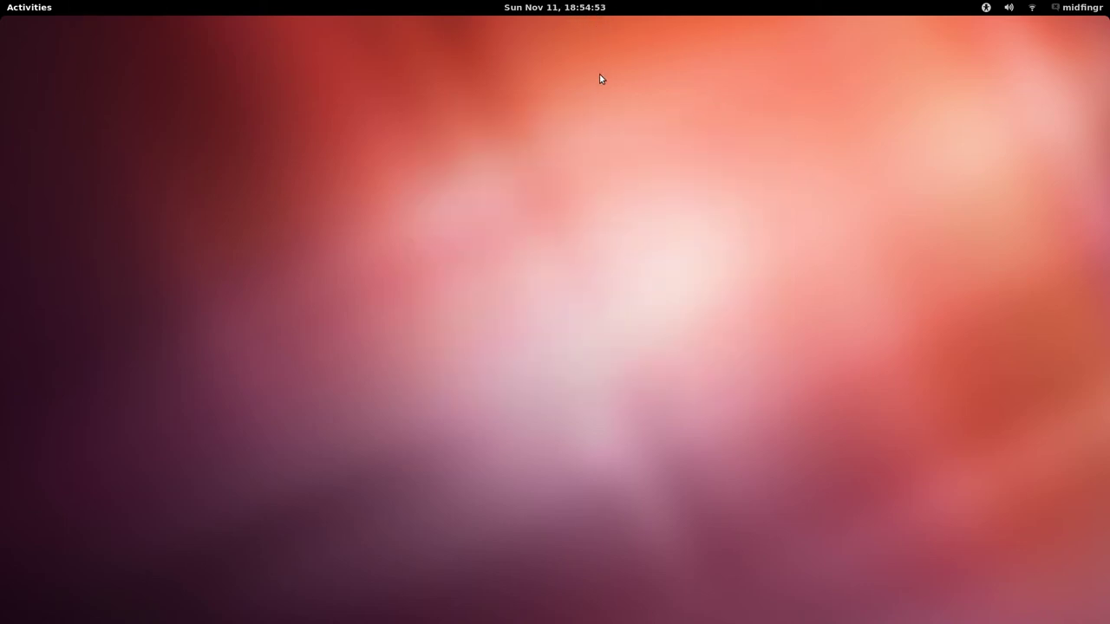
Set the clock to AM/PM in Date and Time Settings so the top bar reads 6:55:07 PM
click(574, 10)
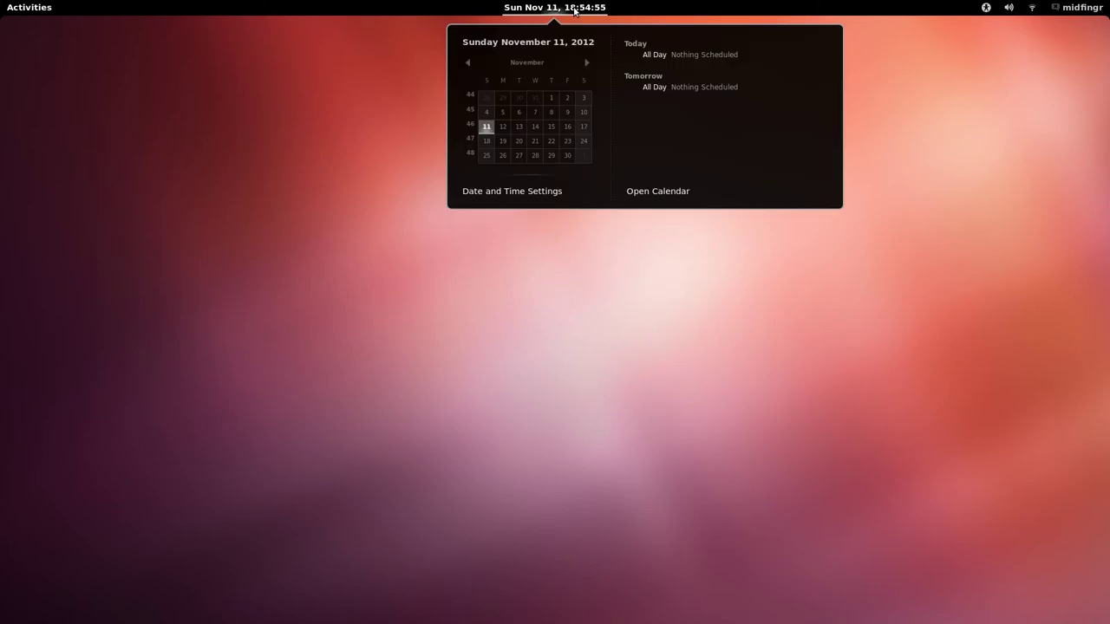
click(546, 195)
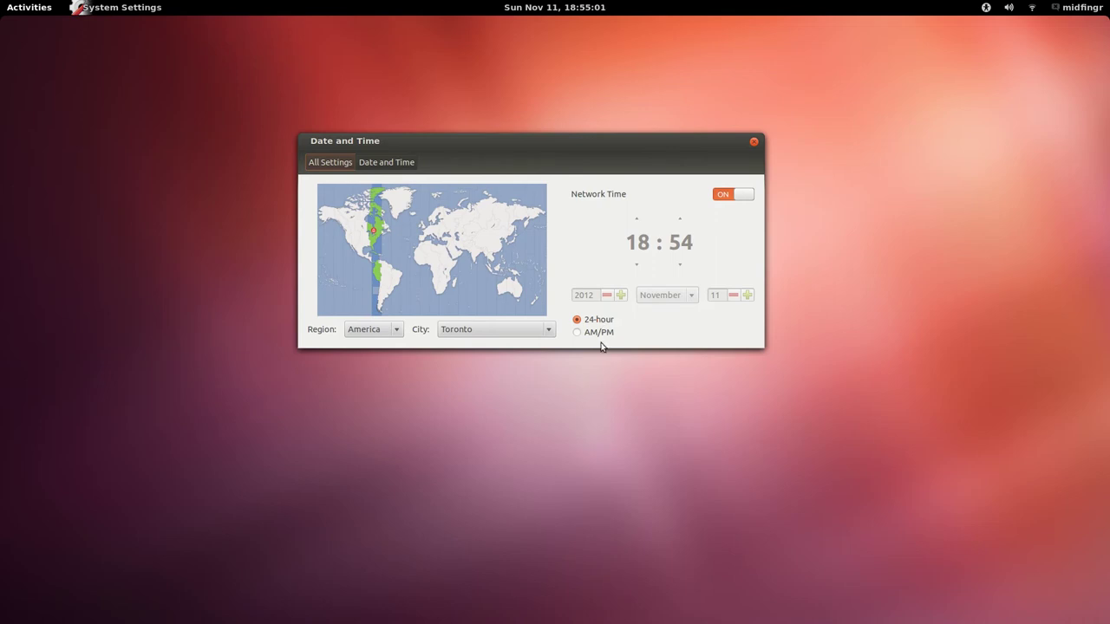
click(593, 336)
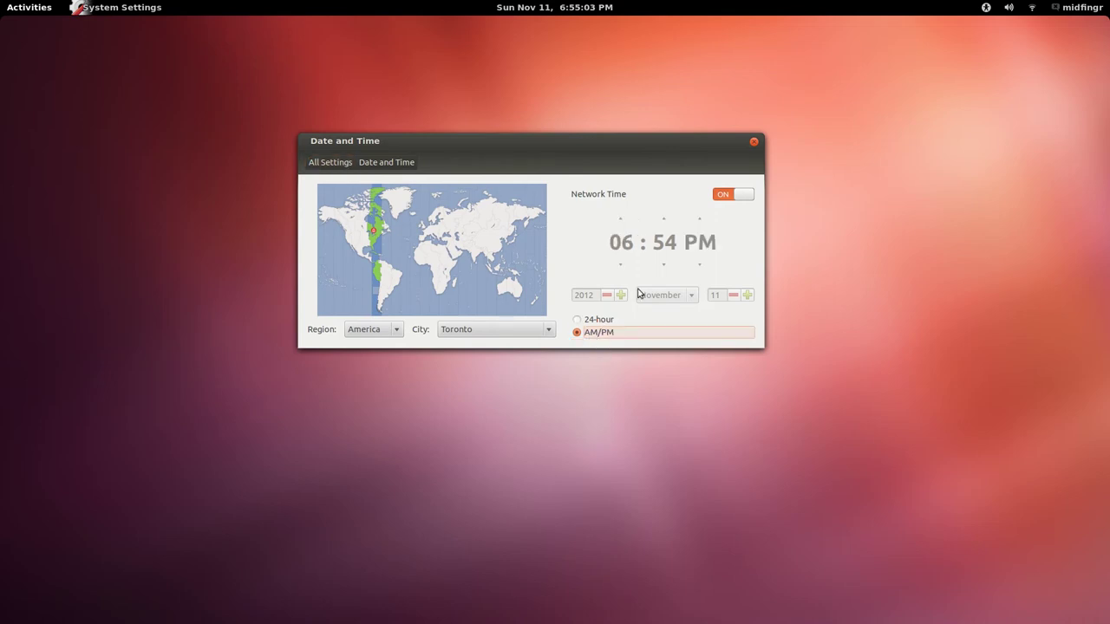
click(754, 142)
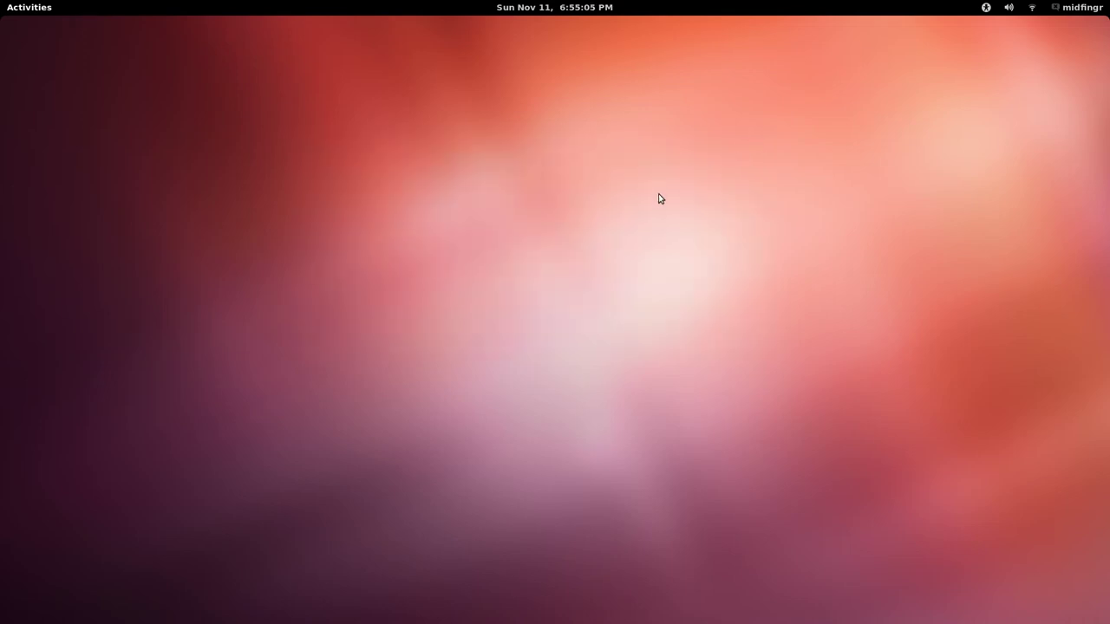
Relaunch Advanced Settings from the application grid, reposition its window, and show the Shell page
mouse_move(1, 2)
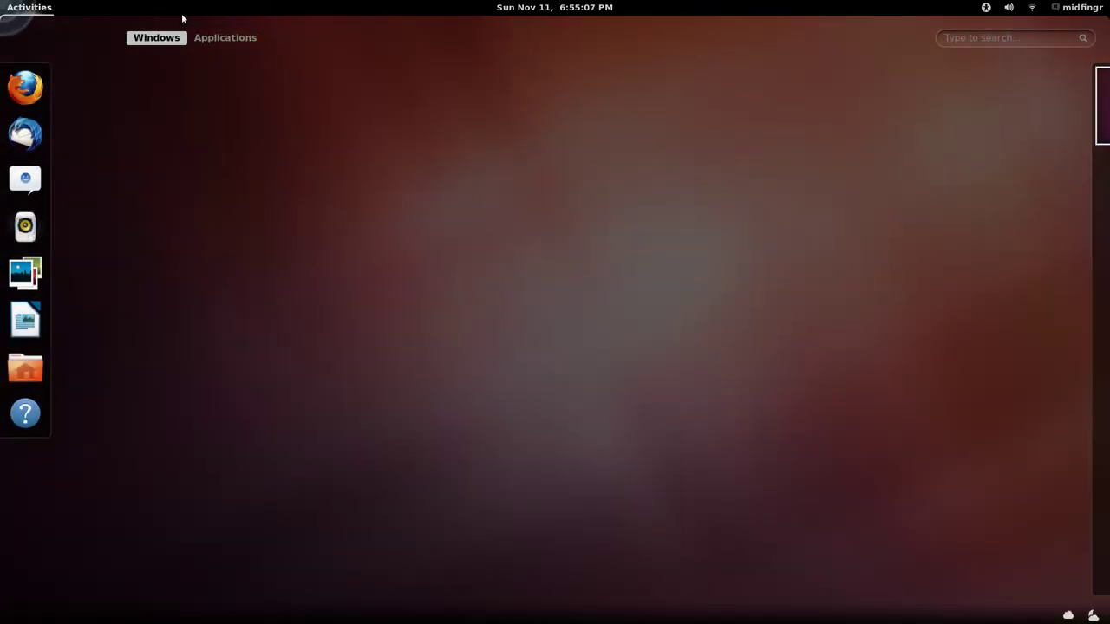
mouse_move(1108, 595)
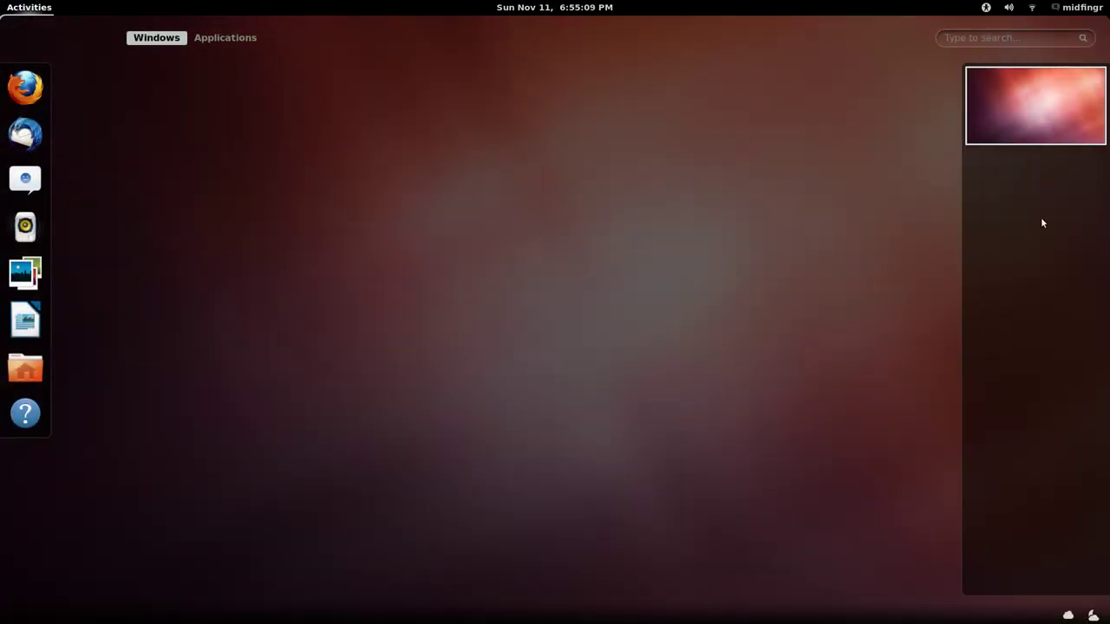
click(224, 37)
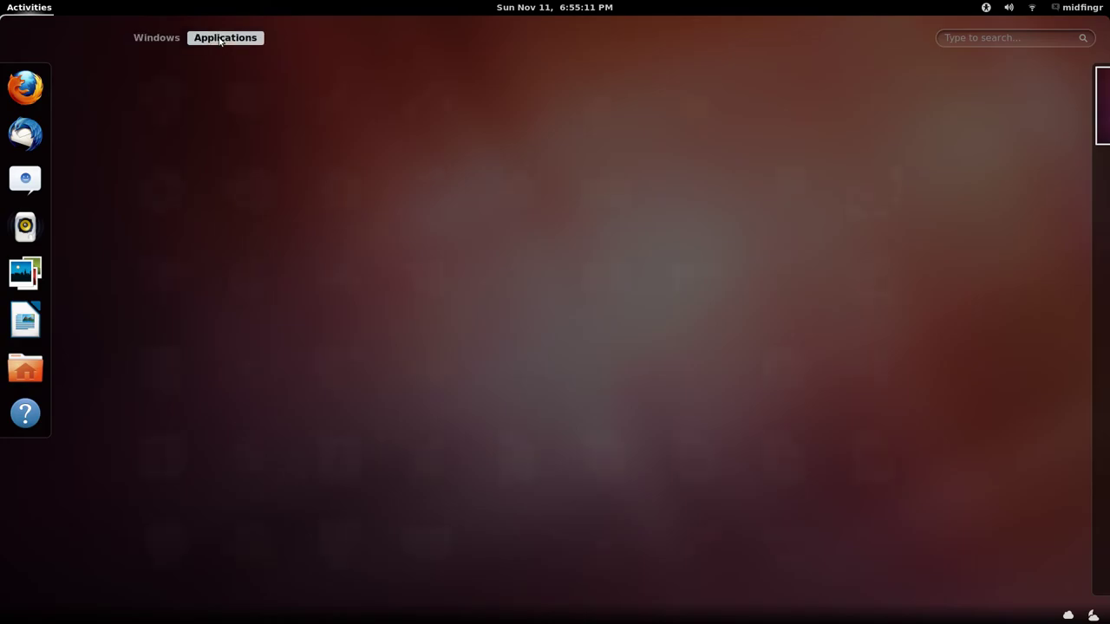
click(161, 102)
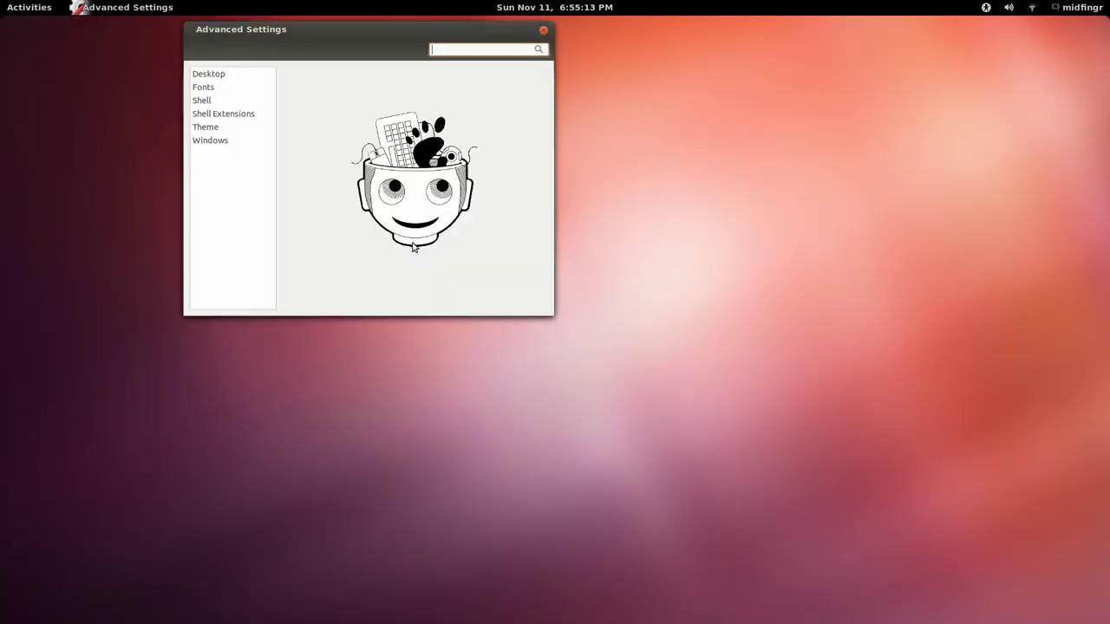
click(234, 114)
drag(344, 33, 480, 72)
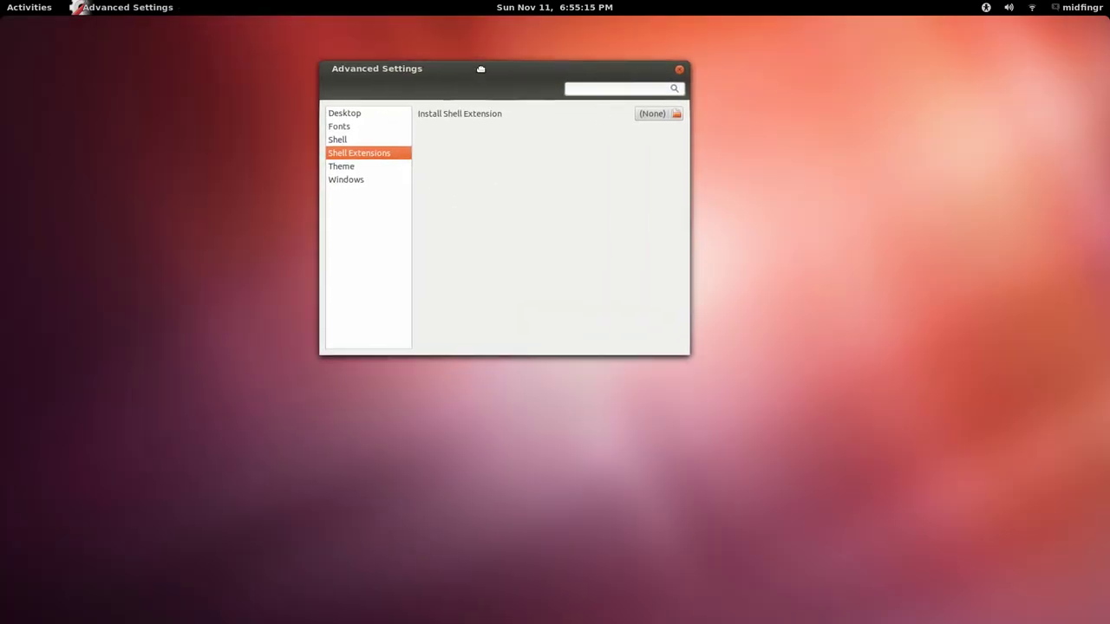
click(379, 140)
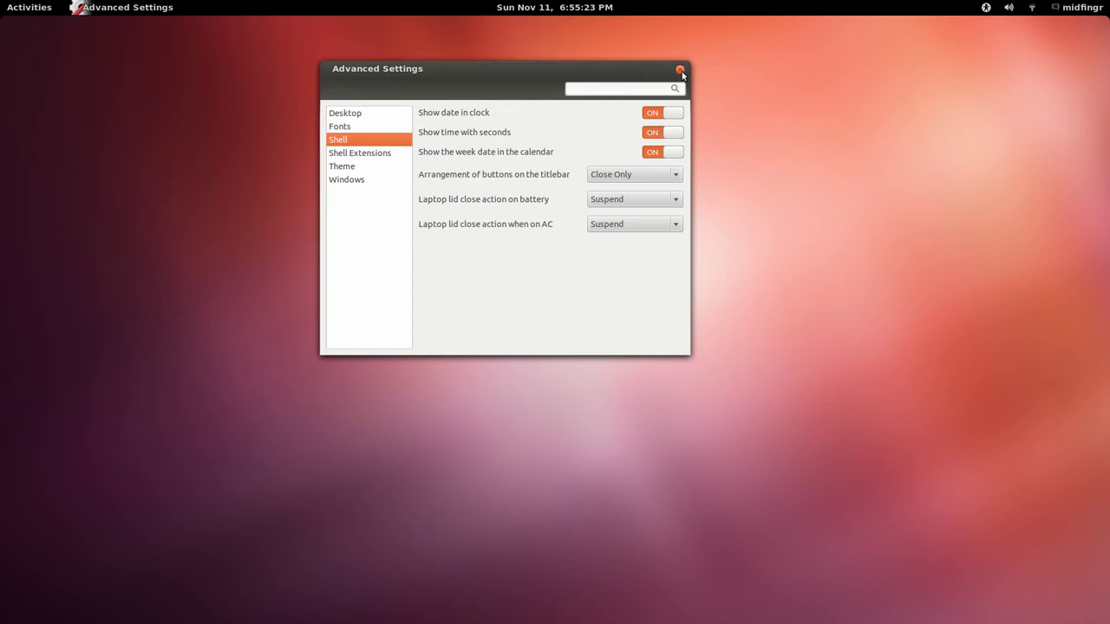
Open the Home folder from the dash and close it again
mouse_move(2, 2)
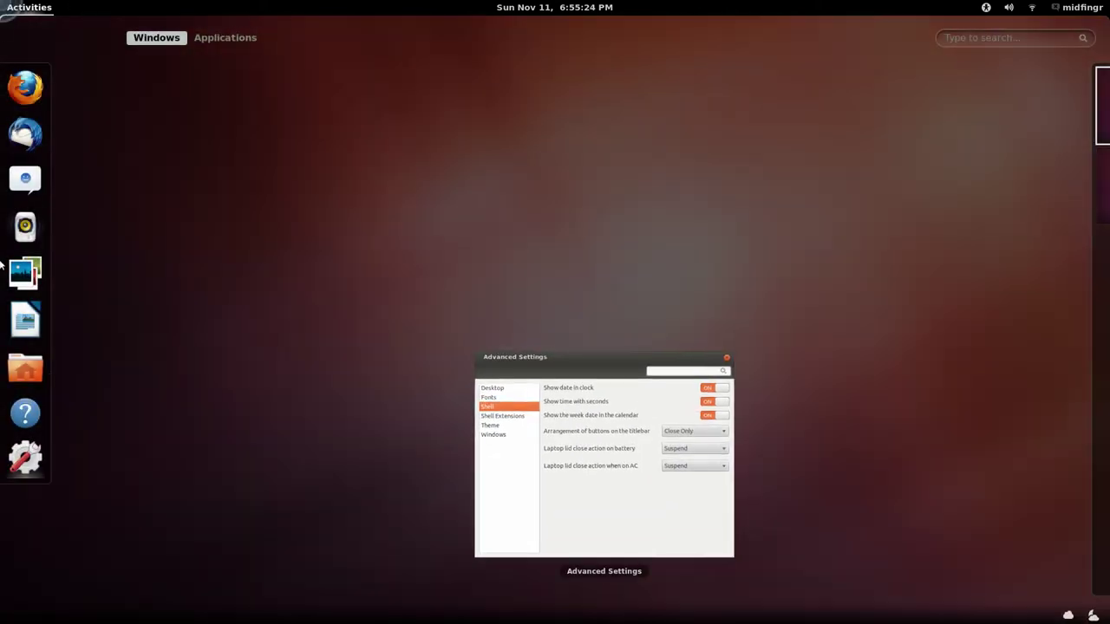
click(25, 367)
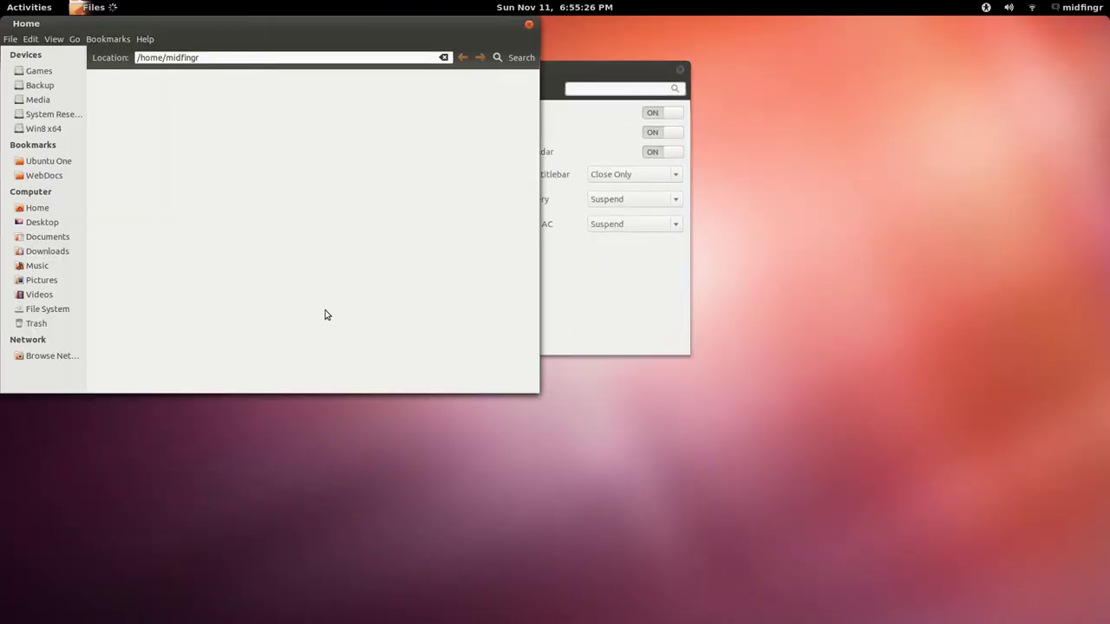
click(531, 26)
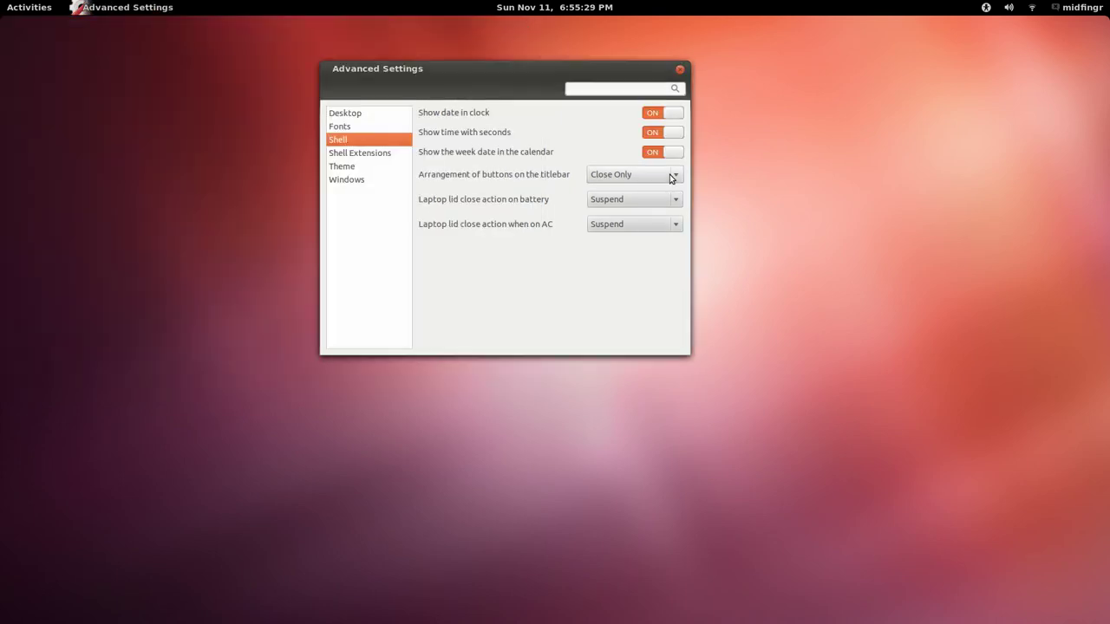
Set titlebar buttons to All and turn on Menus Have Icons in Theme settings
click(665, 176)
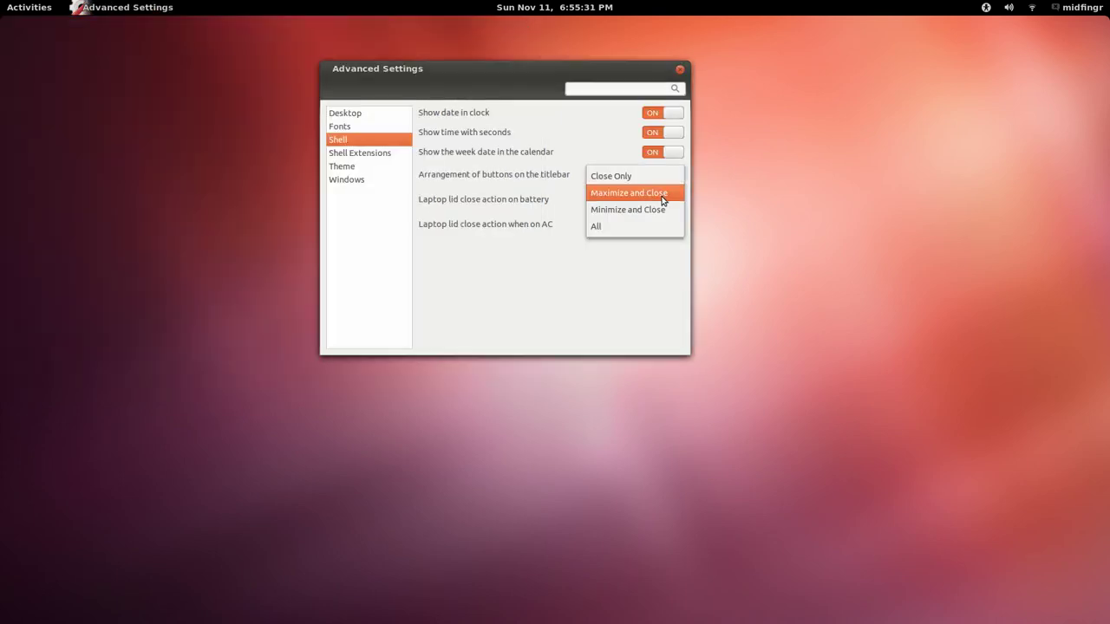
click(662, 227)
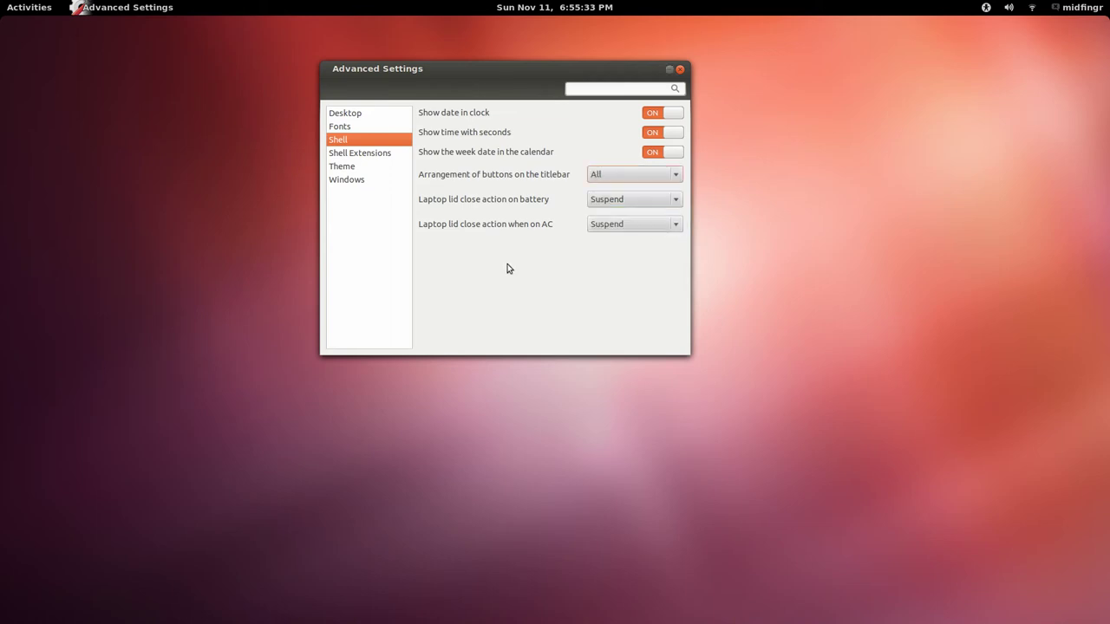
click(371, 153)
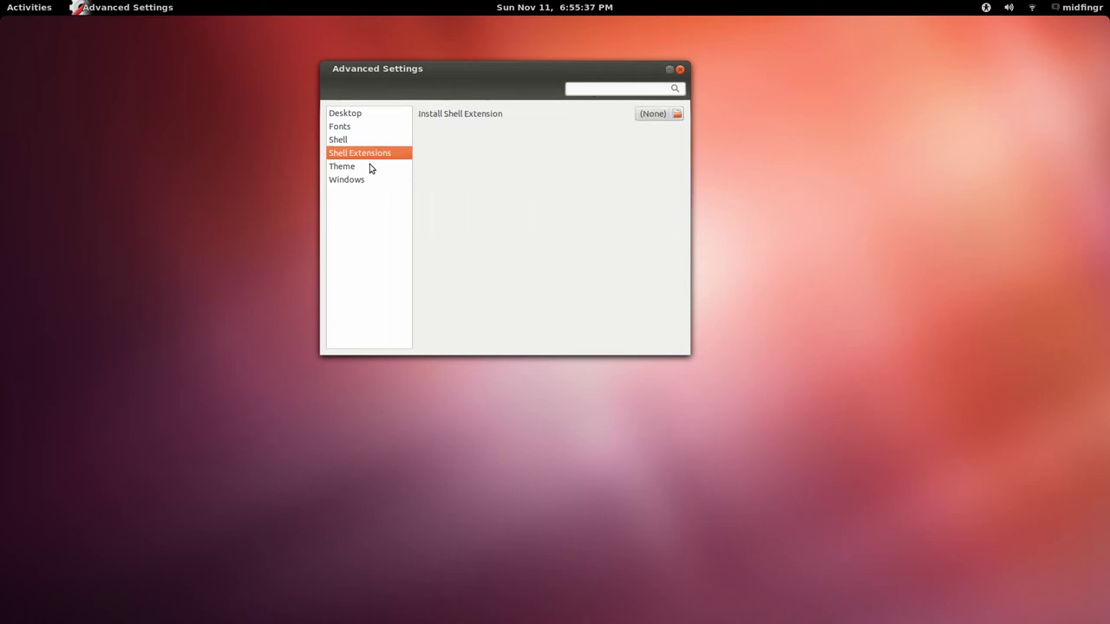
click(371, 167)
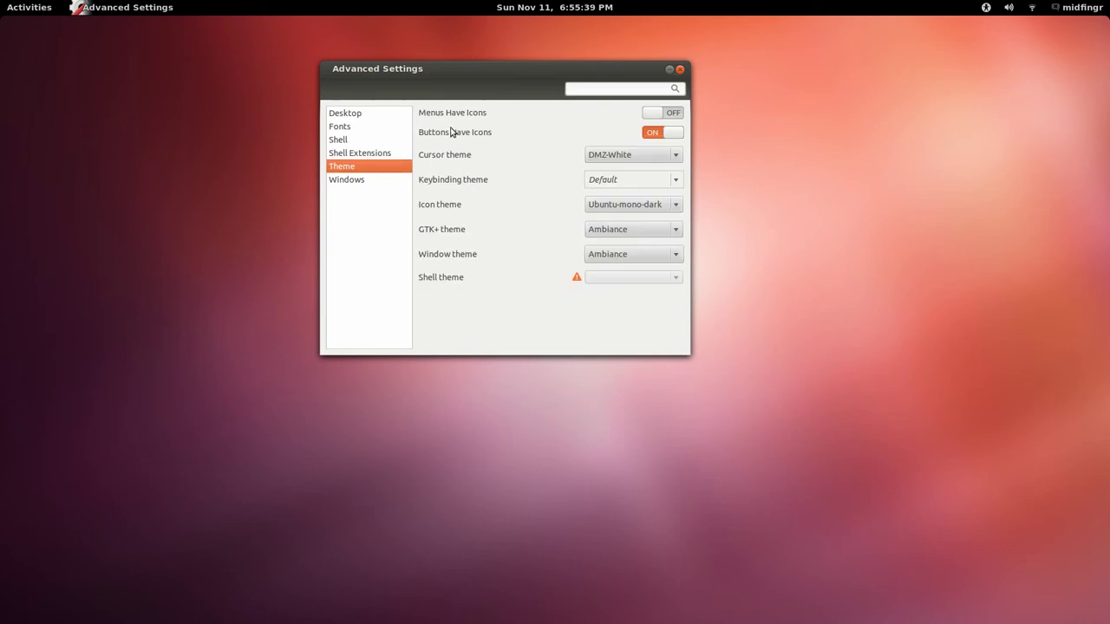
click(670, 115)
Look over the Windows and Desktop settings, then close Advanced Settings
click(362, 182)
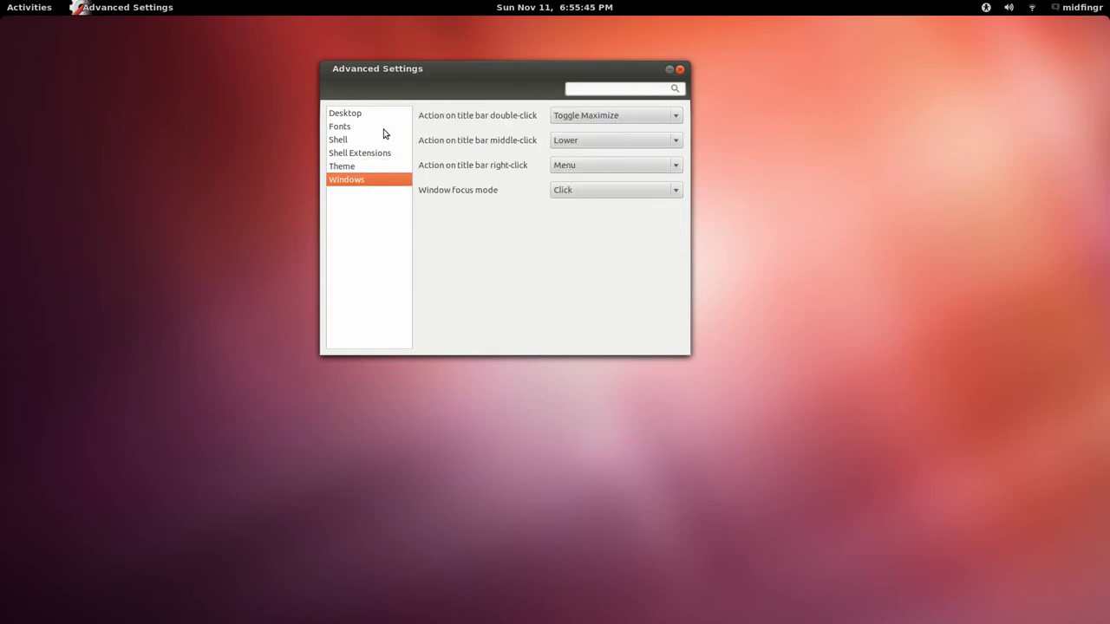
click(362, 113)
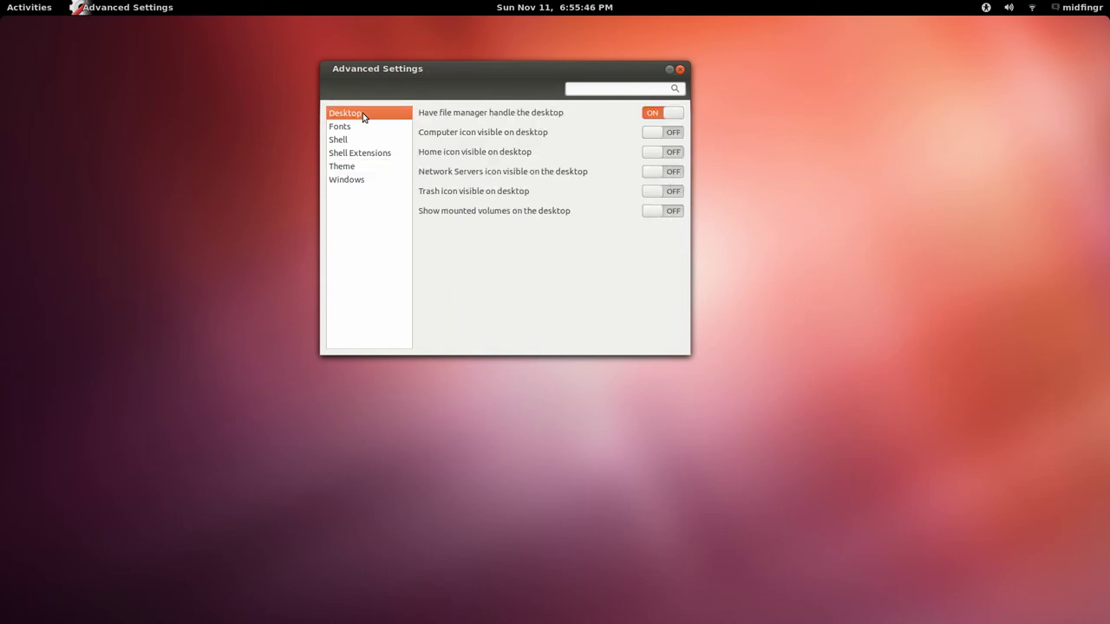
click(679, 70)
Open the Home folder from the dash and close it
mouse_move(1, 2)
click(25, 367)
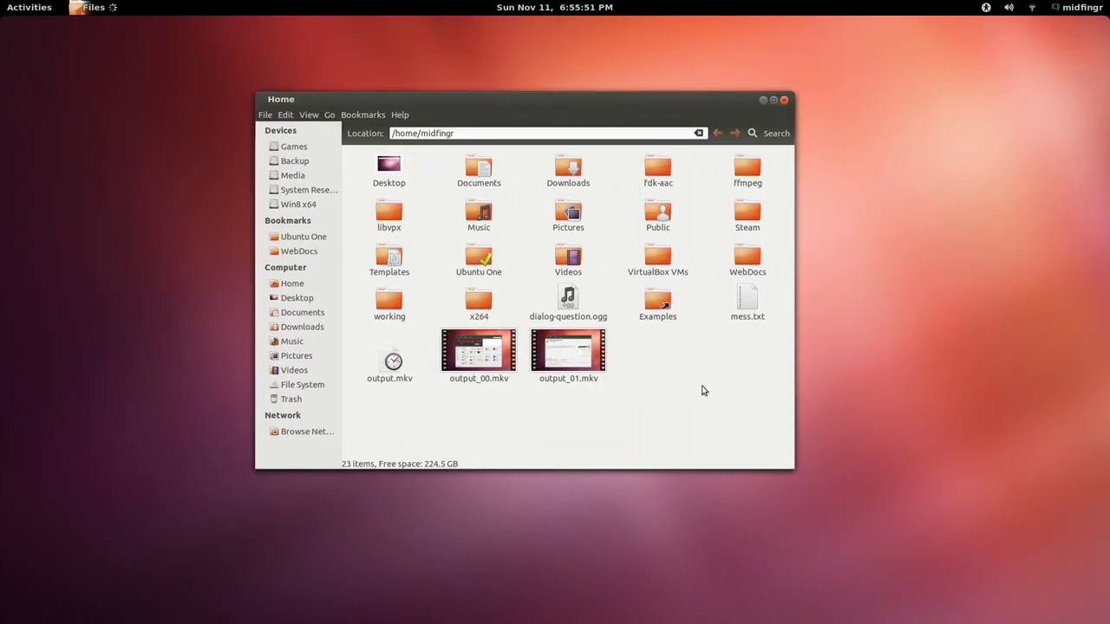
click(783, 100)
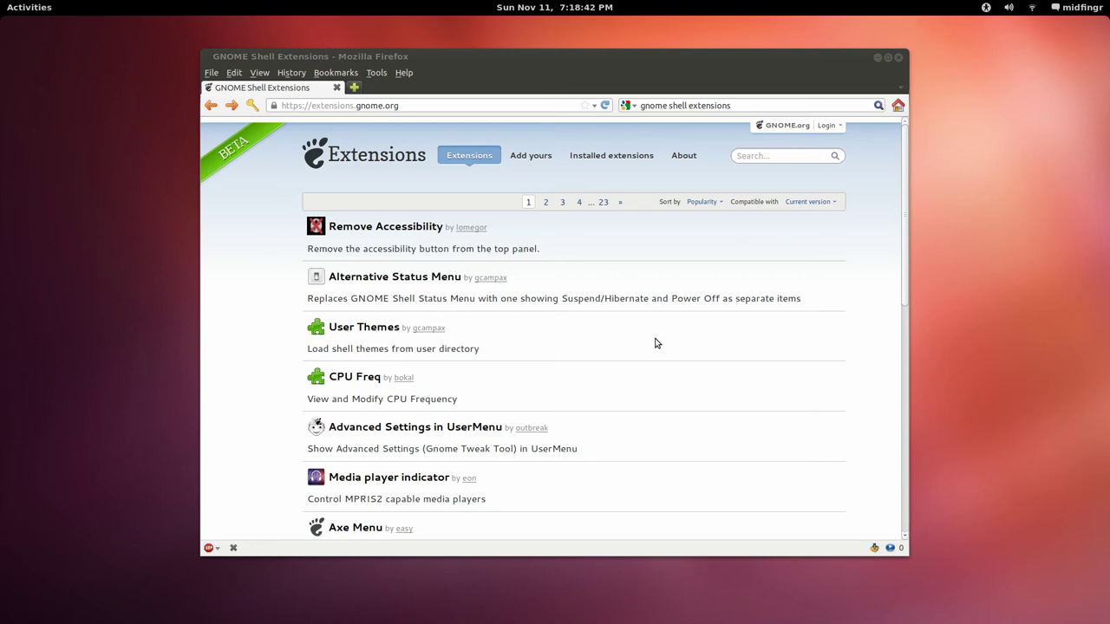
Focus Firefox on the extensions.gnome.org listing and scroll down and back up through it
click(452, 57)
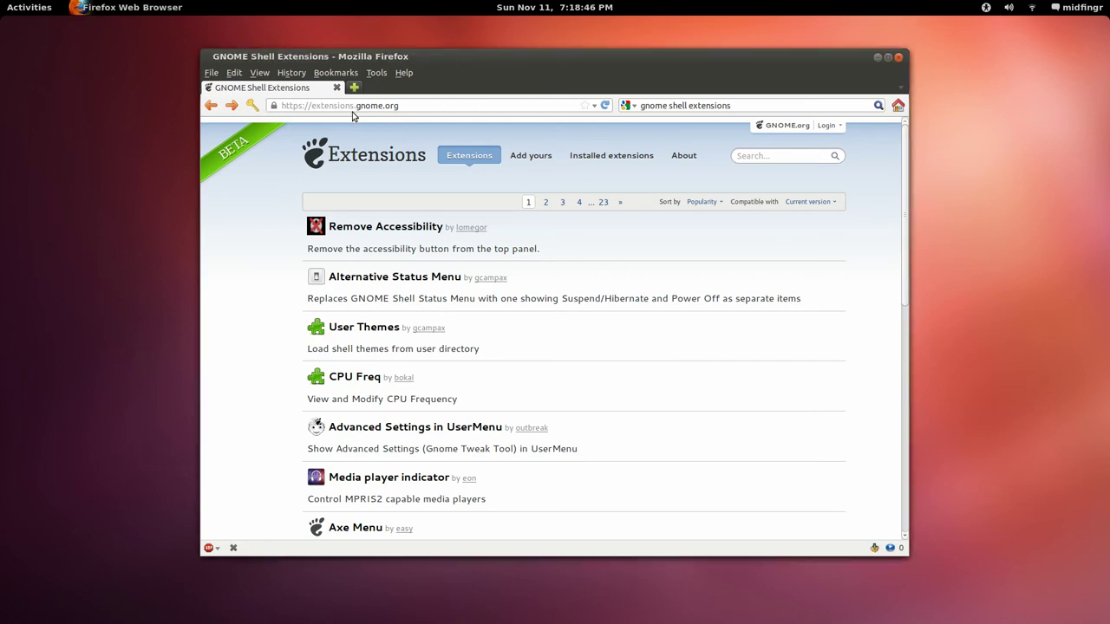
click(457, 104)
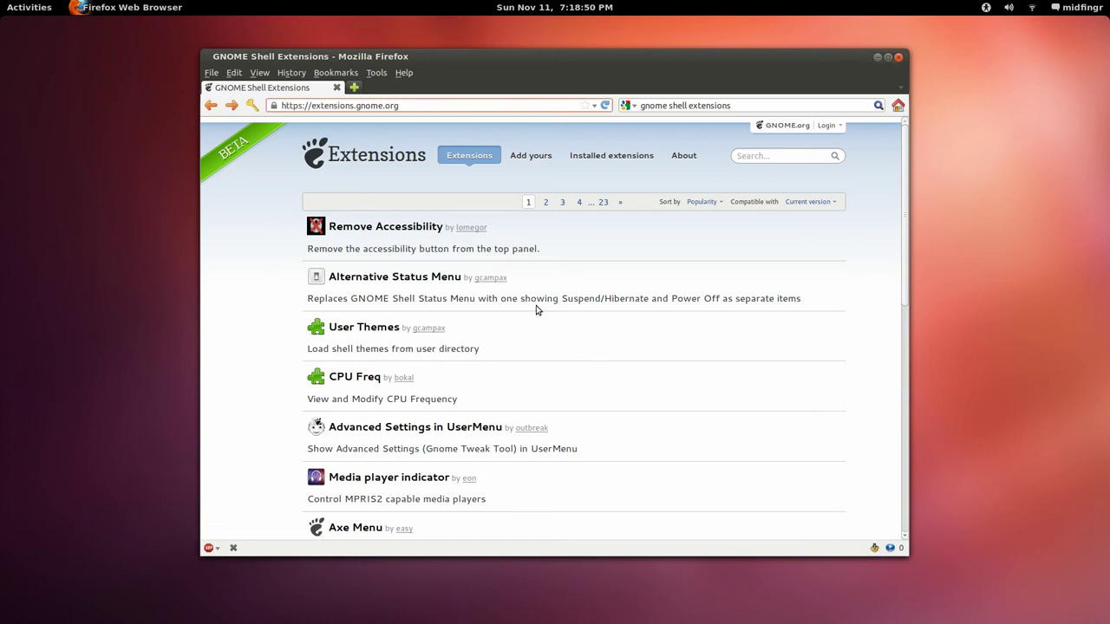
scroll(654, 286, down, 7)
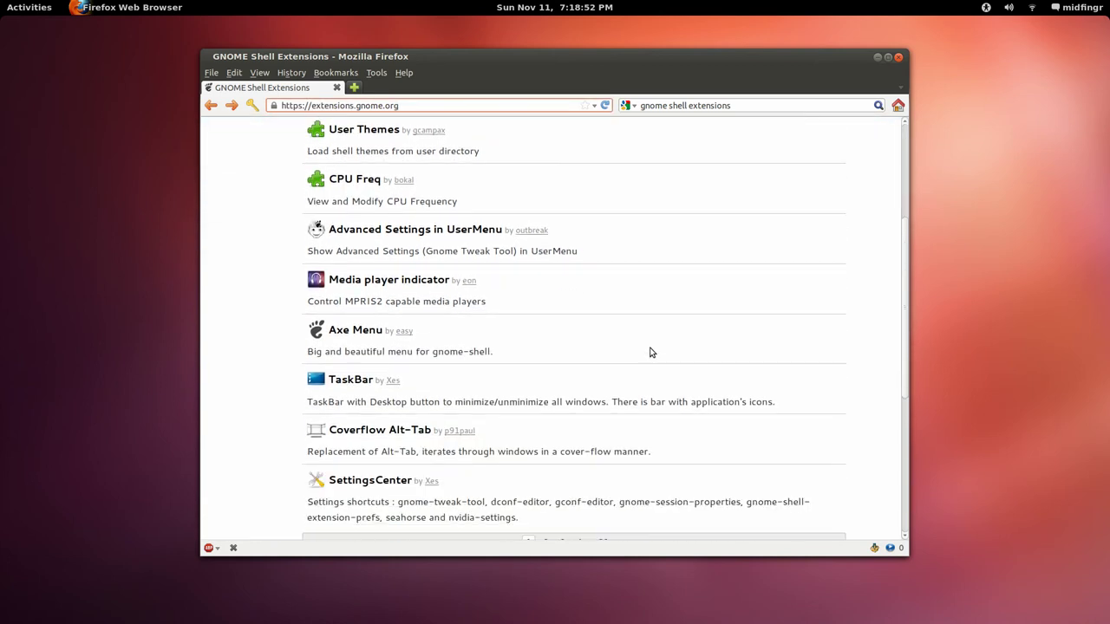
scroll(587, 377, up, 7)
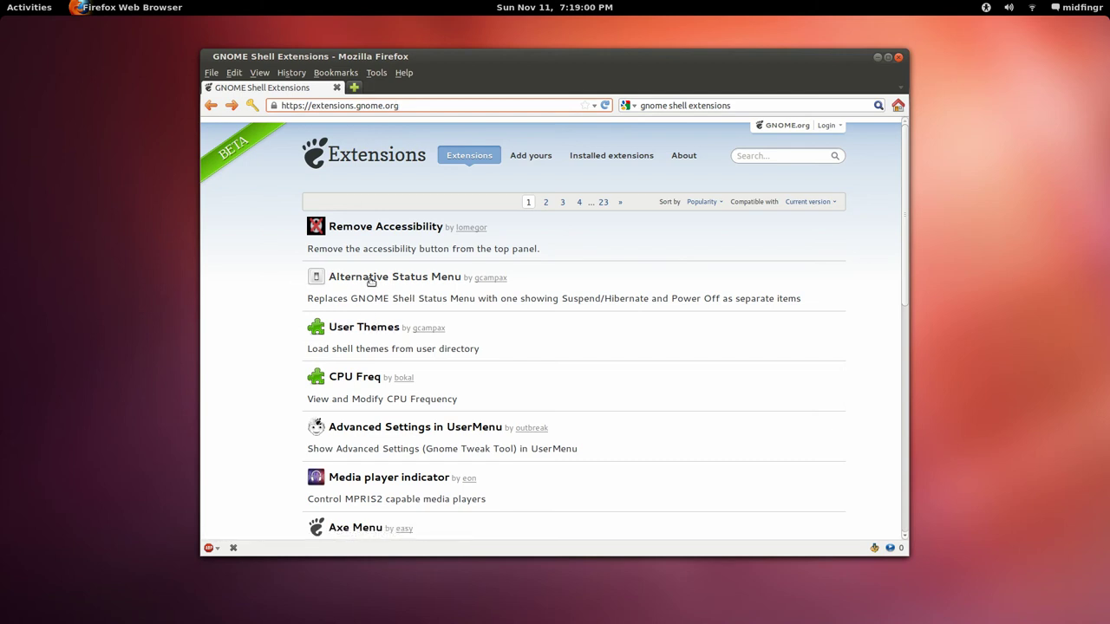
Open the Alternative Status Menu extension page and view its screenshot full size
click(370, 279)
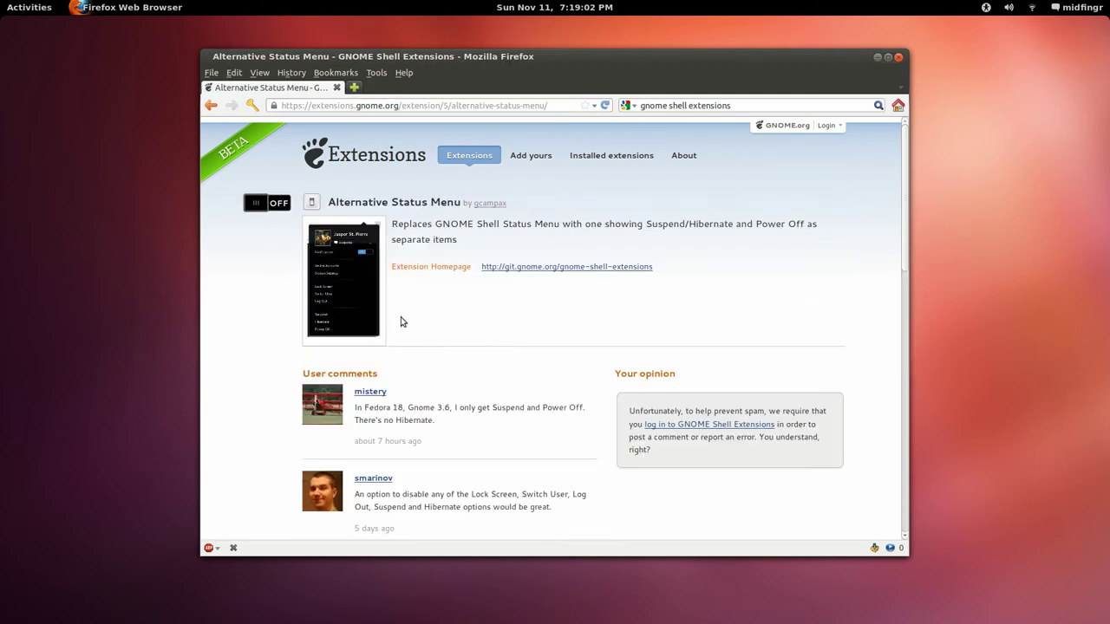
click(356, 285)
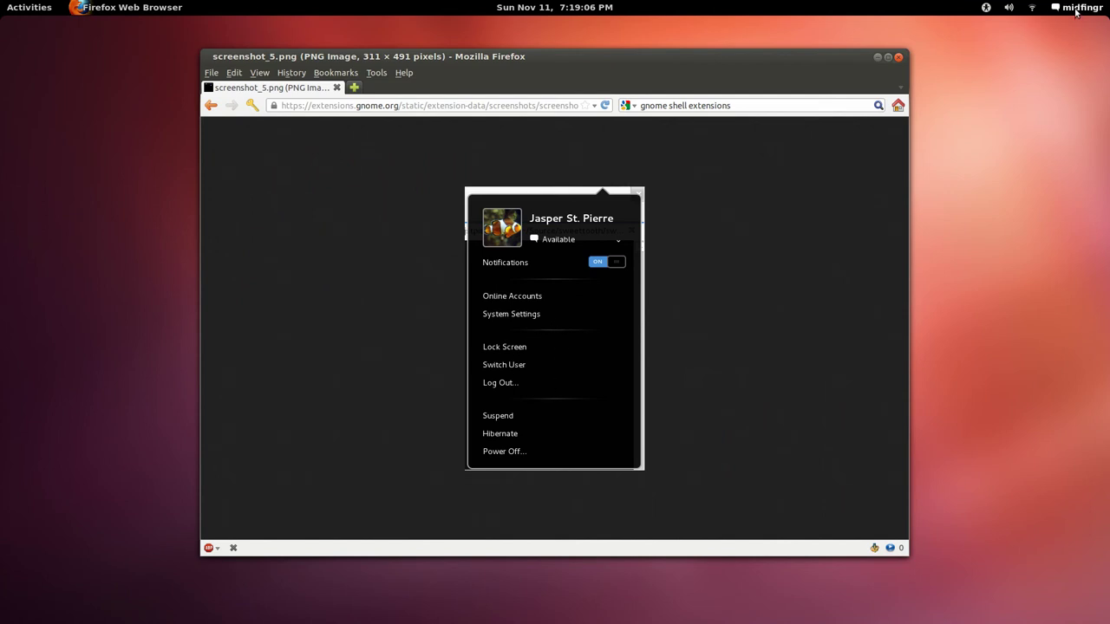
key(alt+Left)
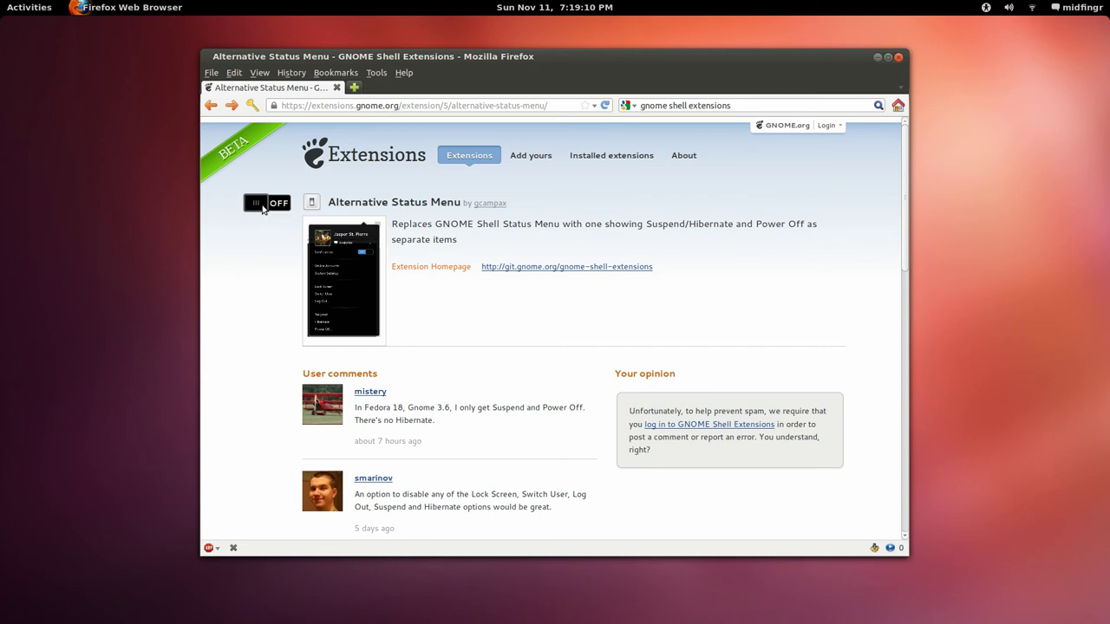
Install and enable Alternative Status Menu, check the split Suspend and Power Off entries
click(258, 205)
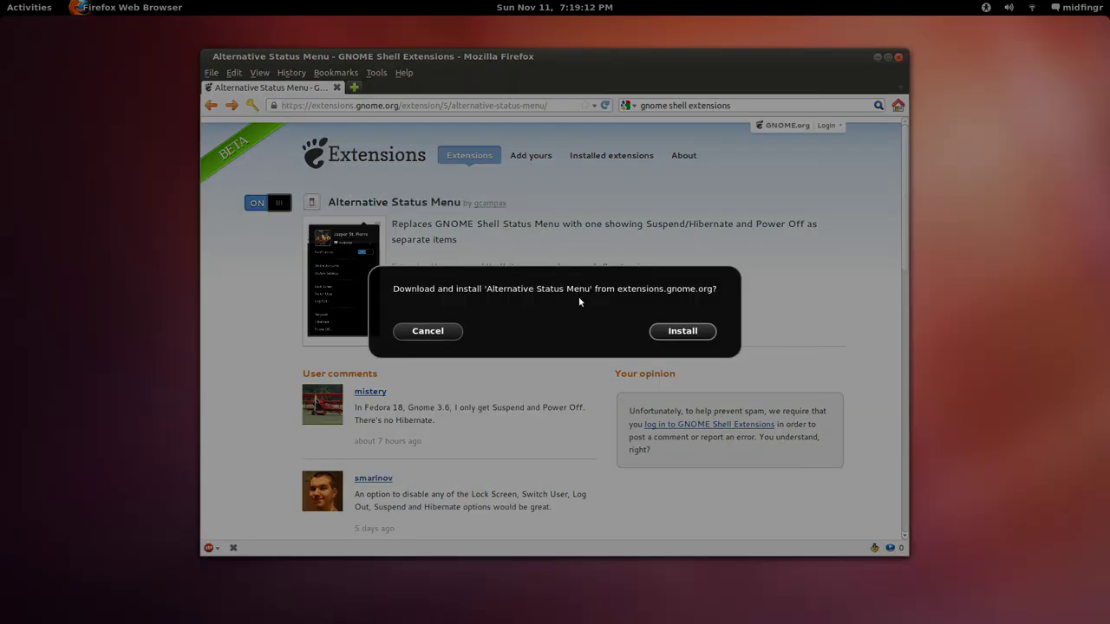
click(673, 334)
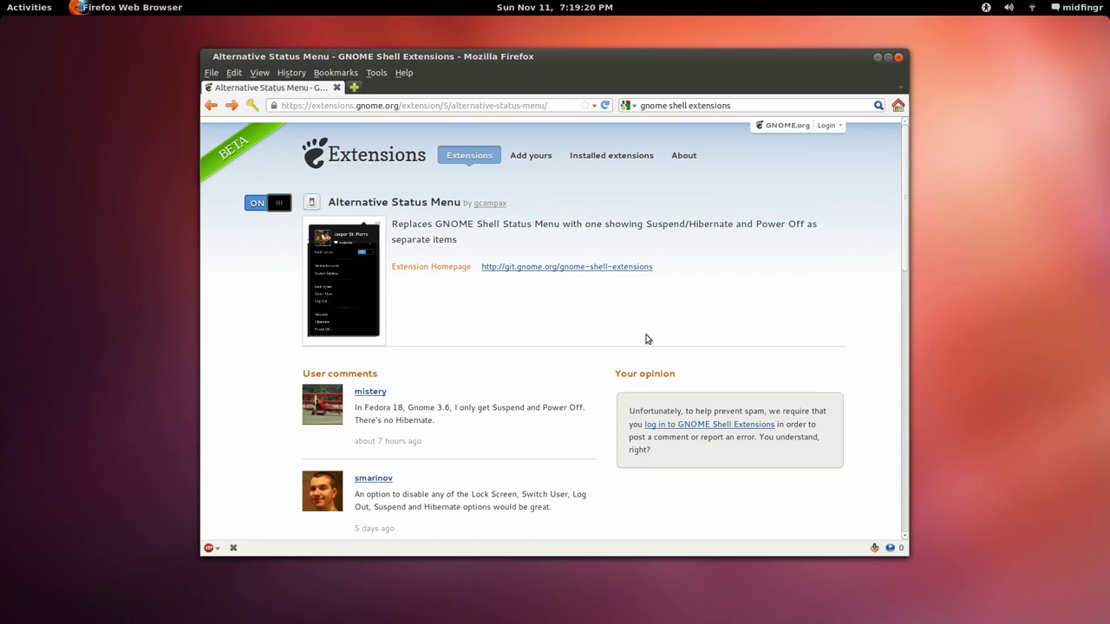
click(1086, 8)
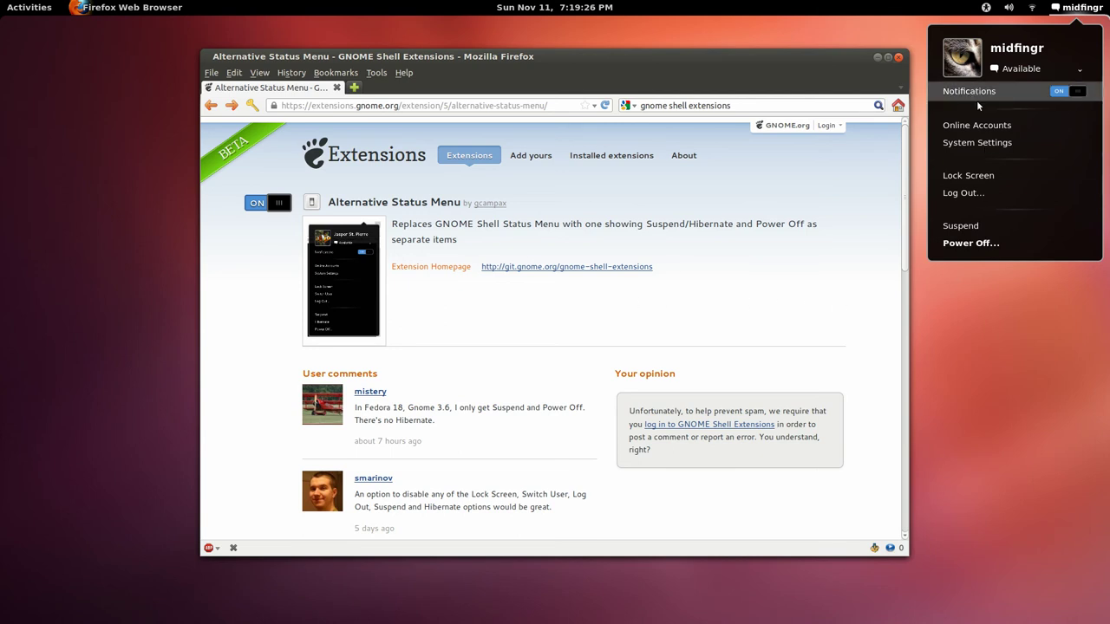
click(535, 331)
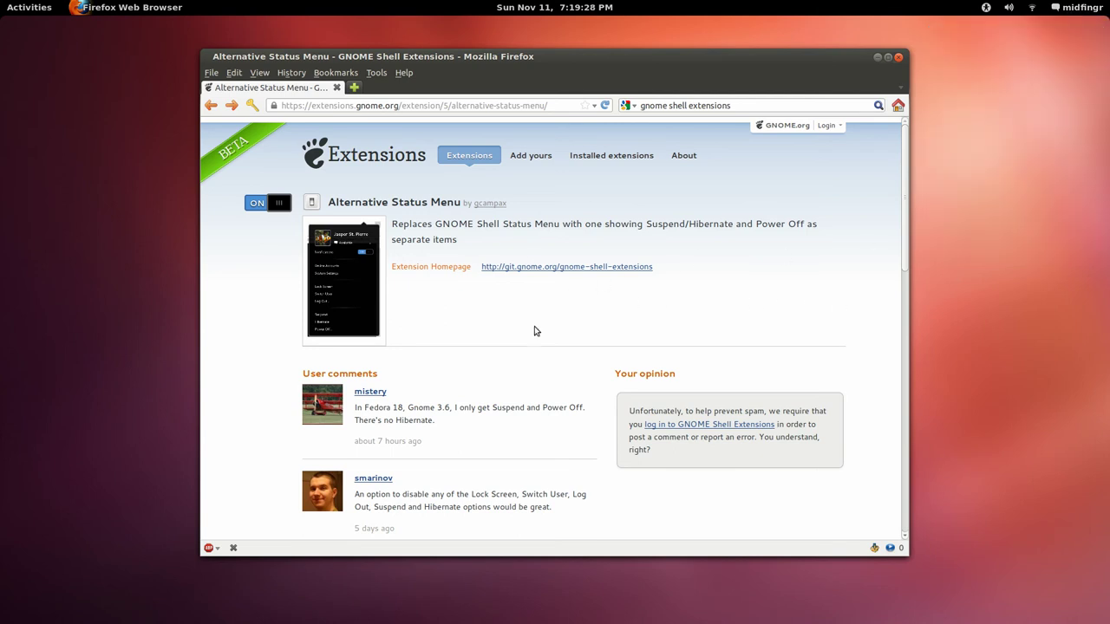
key(alt+Left)
Preview the Coverflow Alt-Tab screenshot full size, then switch the extension on and install it
scroll(573, 331, down, 2)
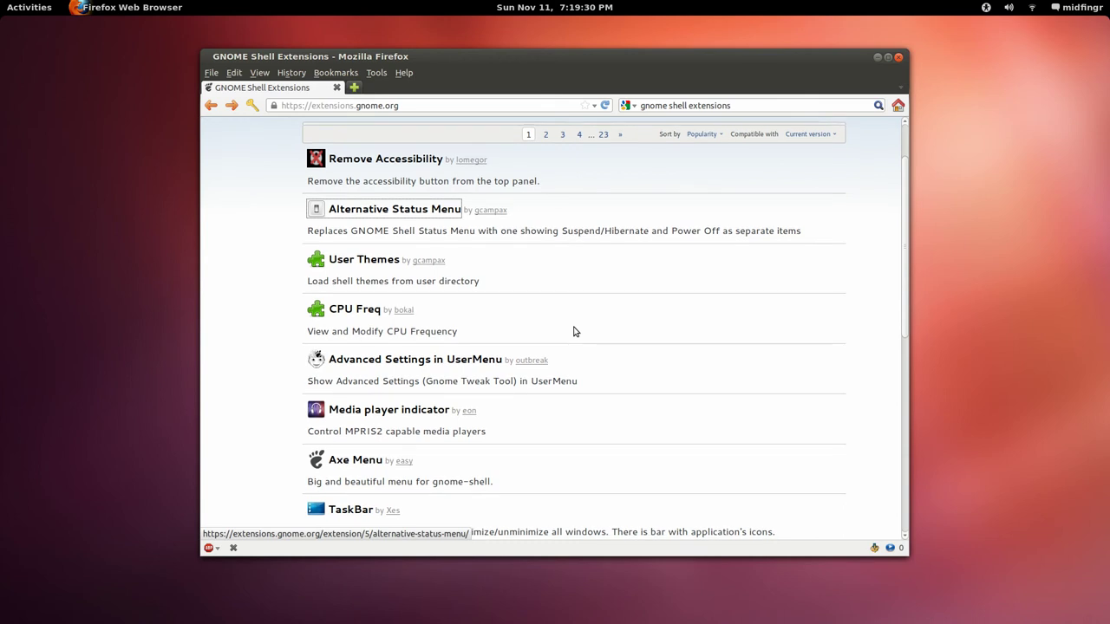
scroll(573, 331, down, 4)
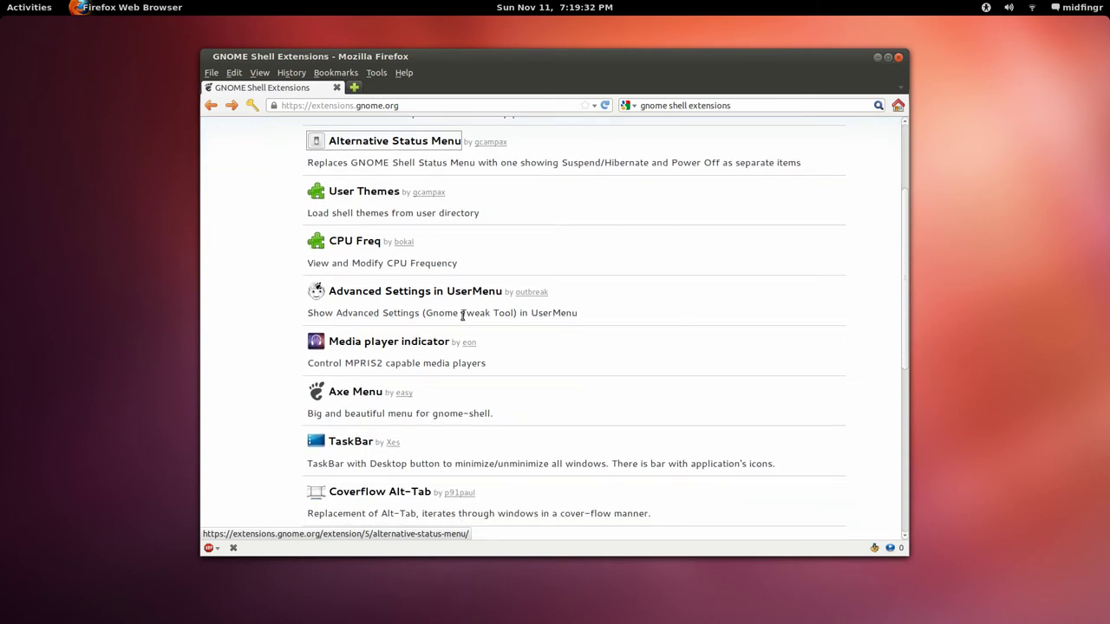
click(373, 364)
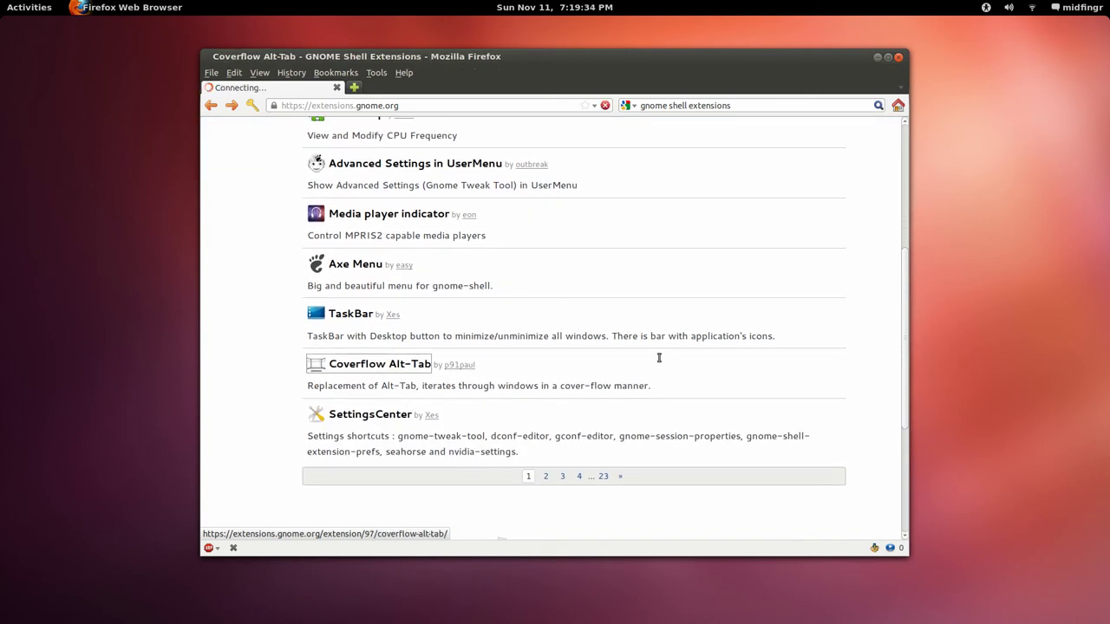
click(429, 270)
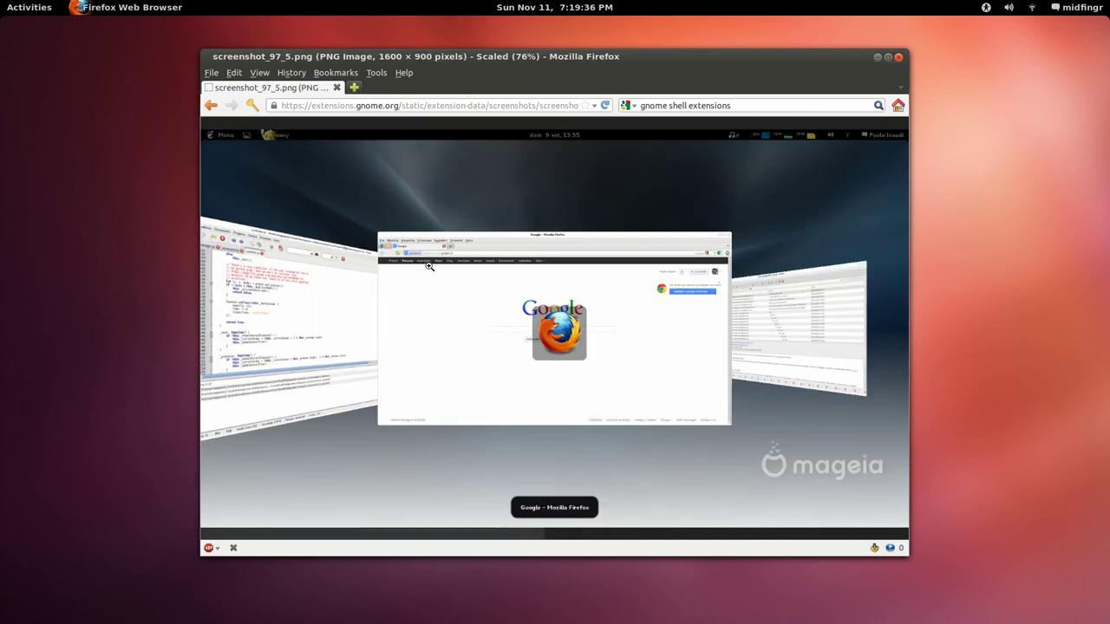
click(536, 345)
double_click(554, 55)
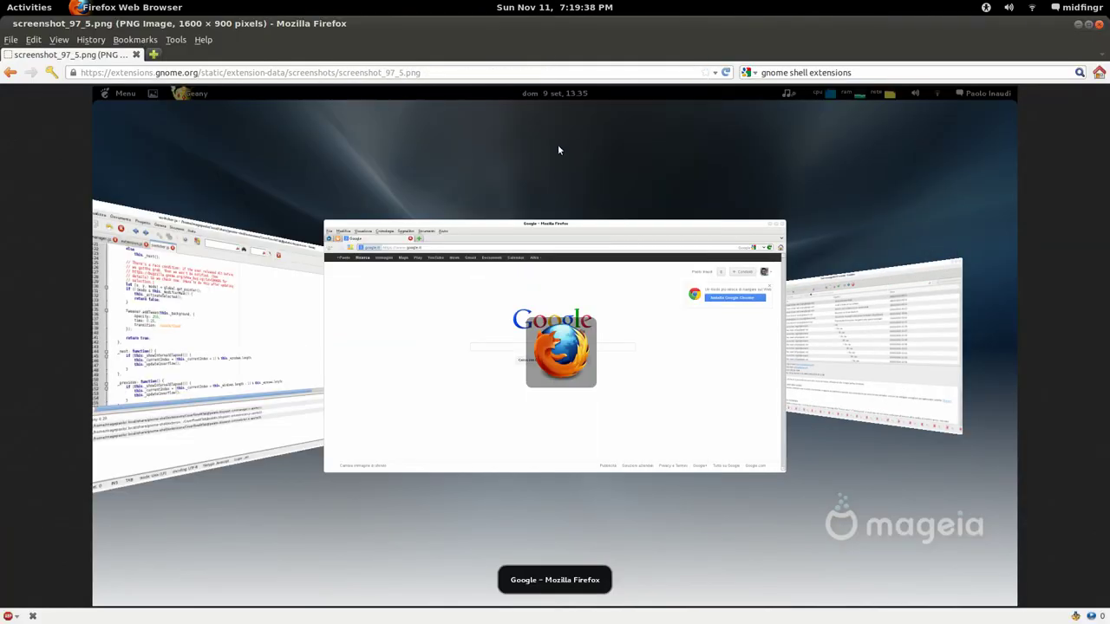
key(alt+Left)
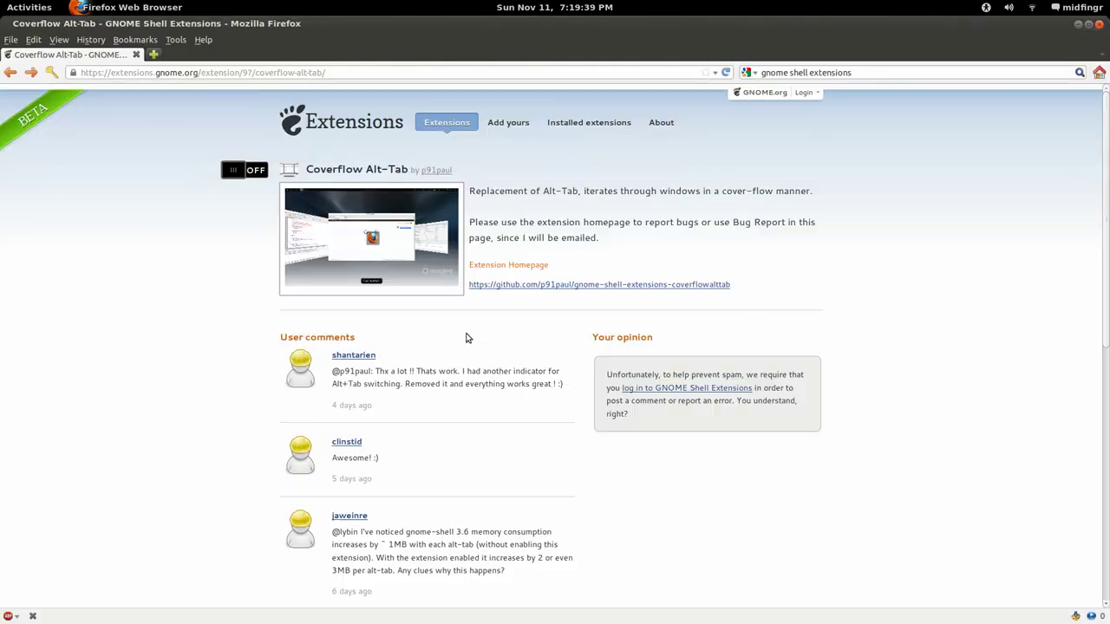
click(234, 172)
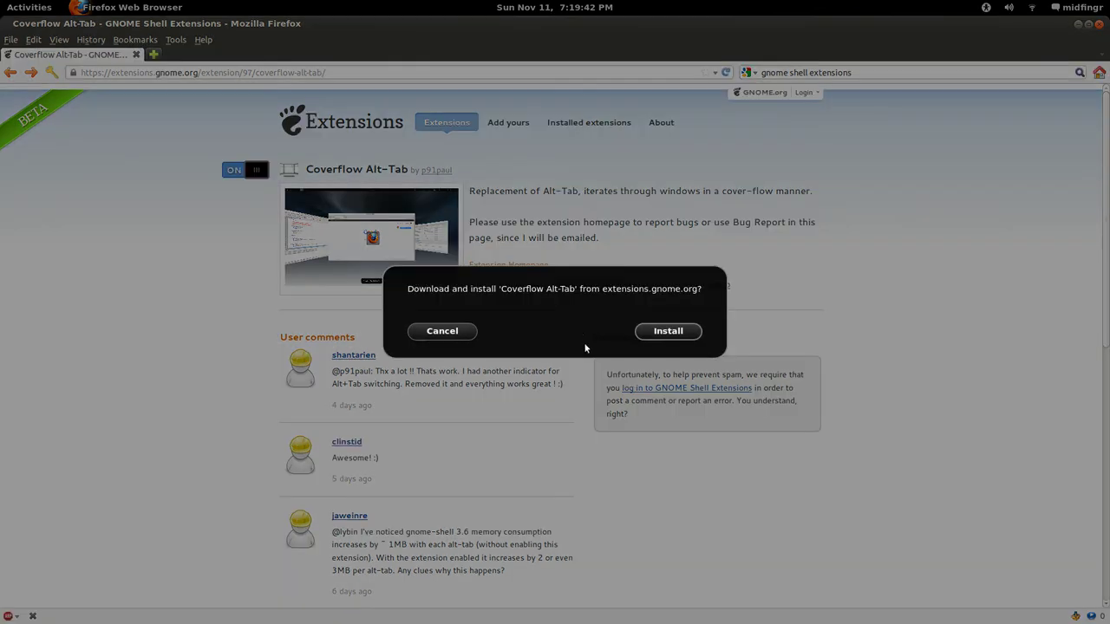
click(661, 336)
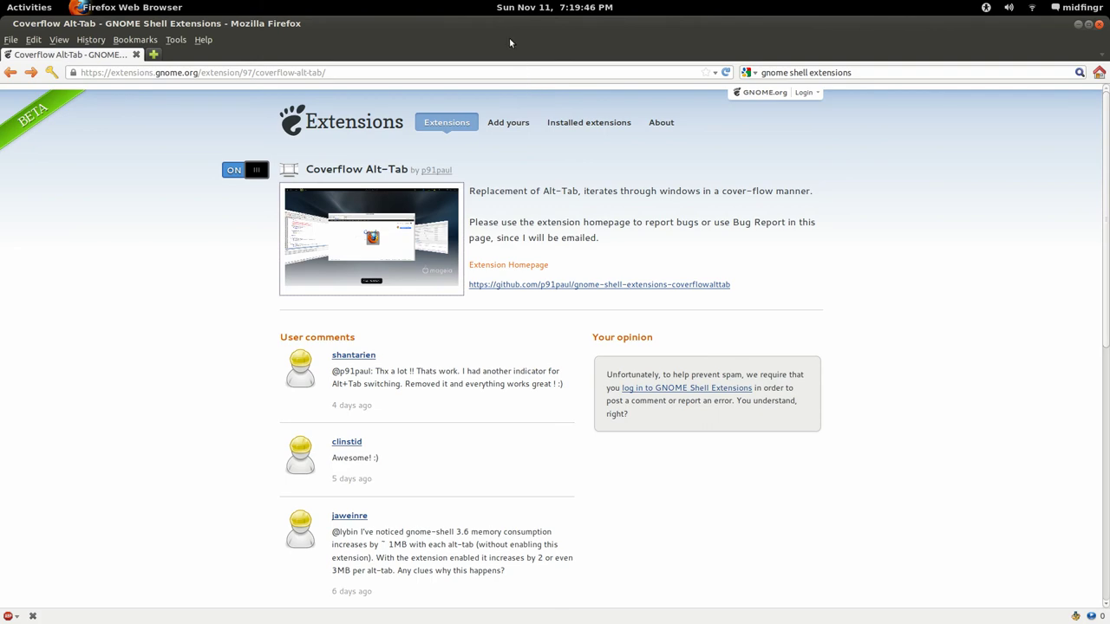
Restore Firefox to a smaller window and launch the Home file manager from the dash
drag(542, 23, 545, 72)
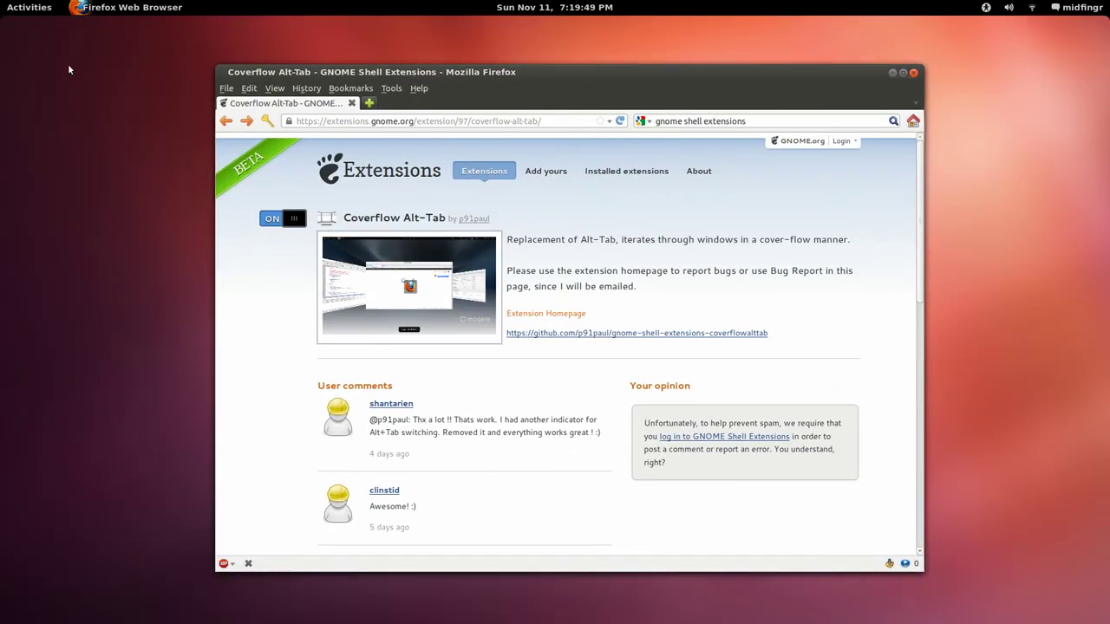
mouse_move(1, 1)
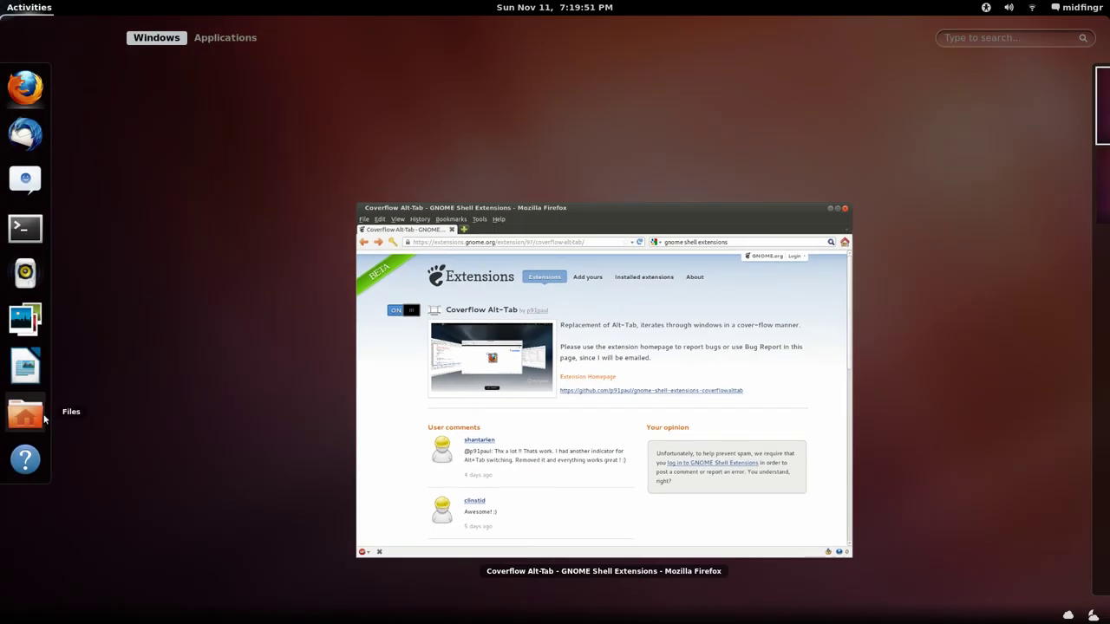
click(25, 415)
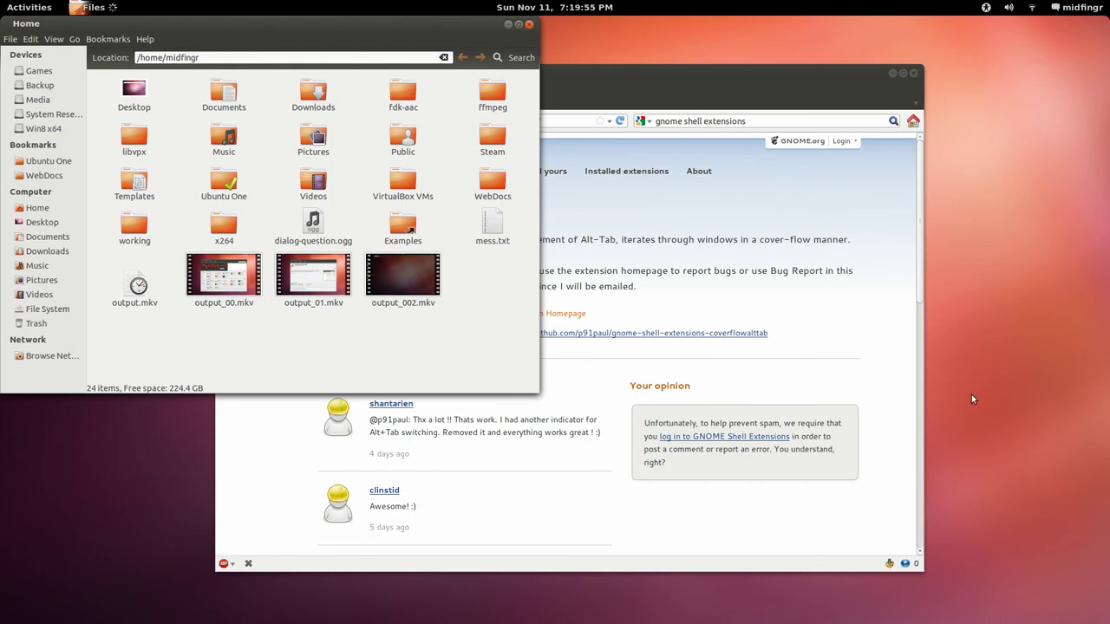
Cycle between Firefox and the Home window with the coverflow Alt+Tab switcher
key(alt+Tab)
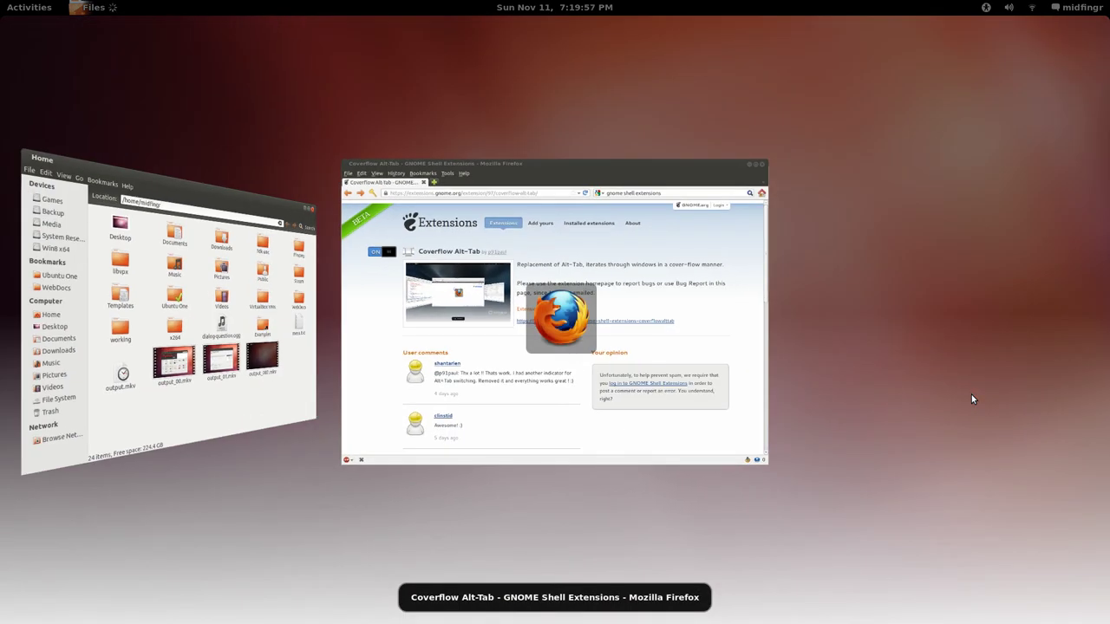
key(alt+Tab)
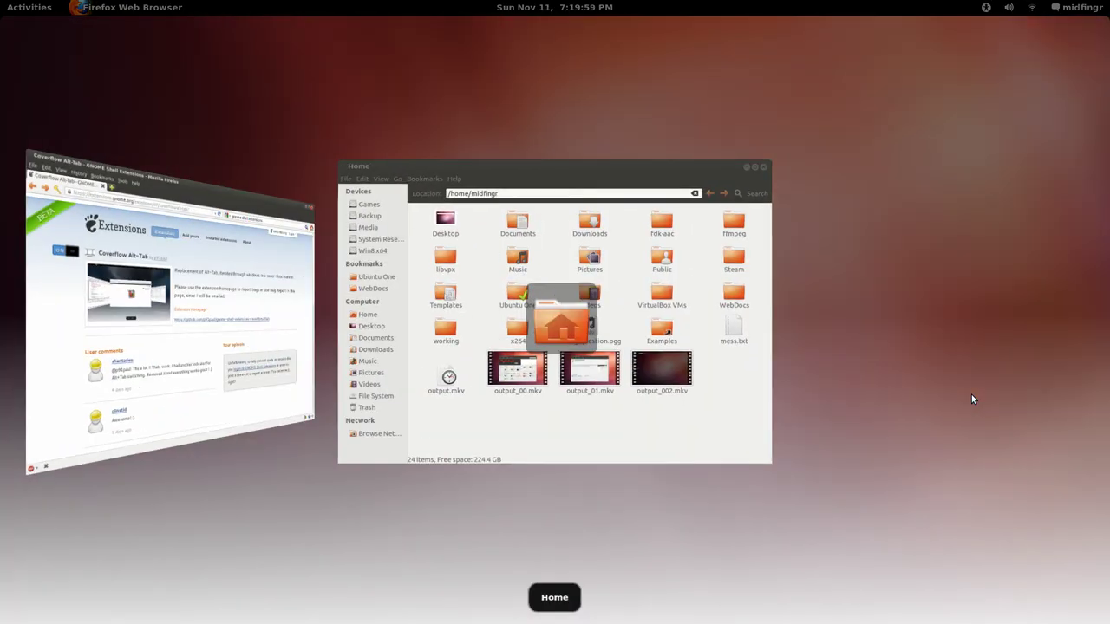
key(alt+Tab)
key(alt+Tab)
key(alt+Tab)
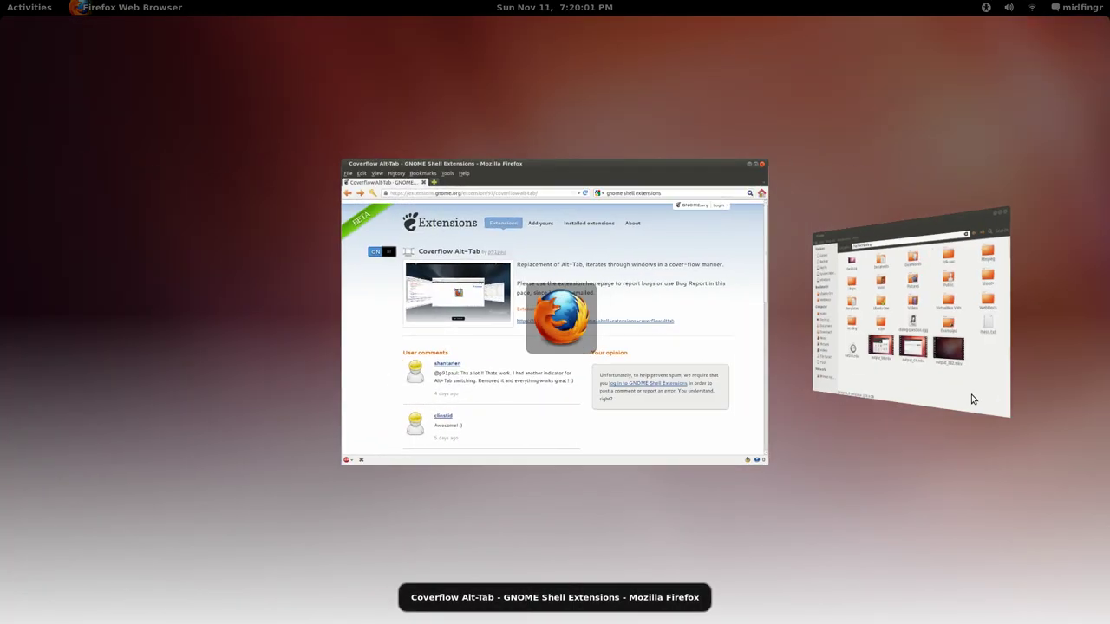
key(alt+Tab)
key(alt+Tab)
key(alt+Tab)
key(alt+Tab)
key(alt+Tab)
key(alt+Tab)
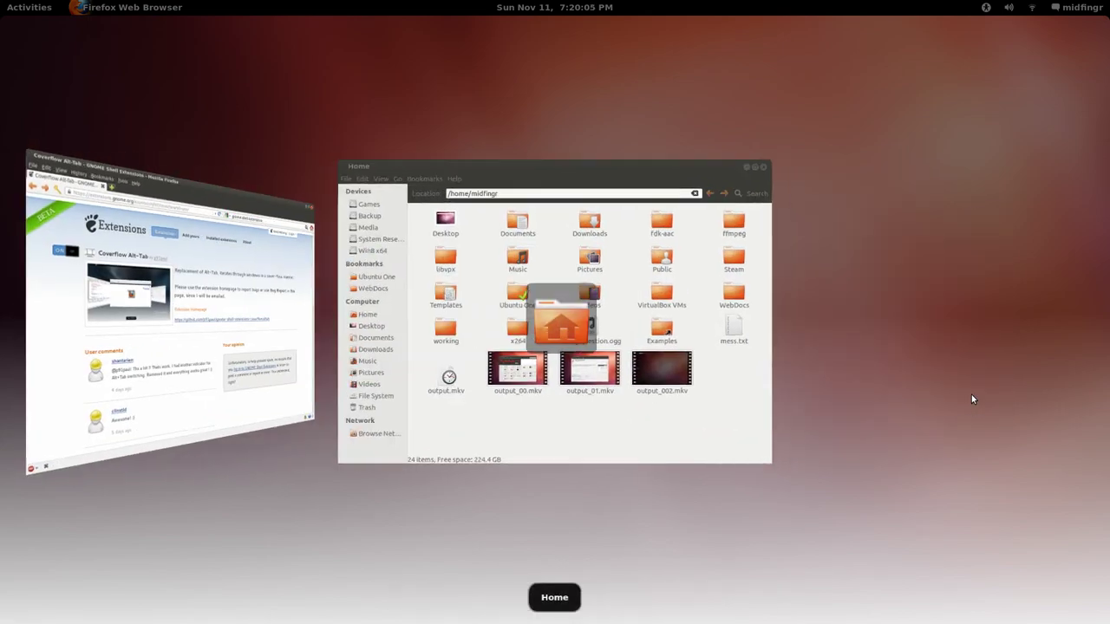
key(alt+Tab)
key(alt+Tab)
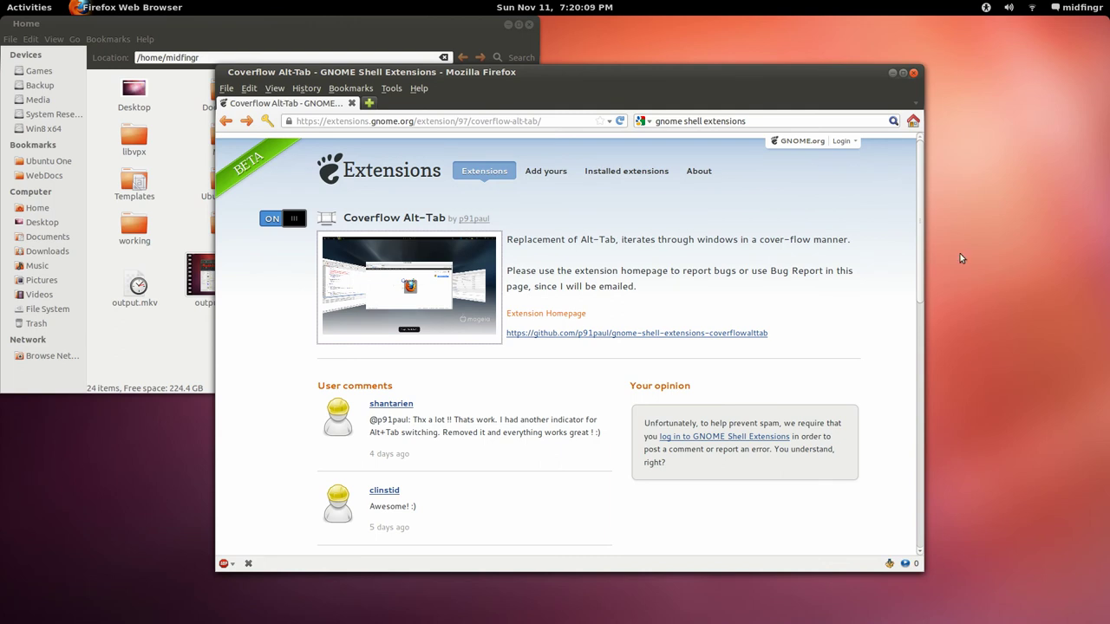
Close Firefox and the Home window, then launch System Settings from the user menu
click(913, 72)
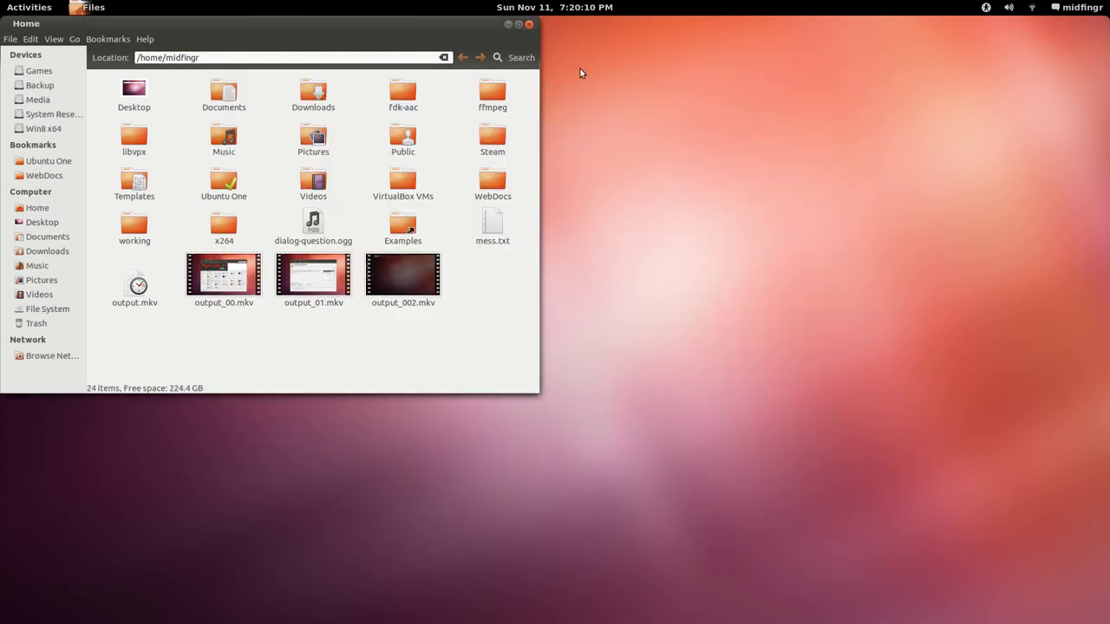
click(530, 25)
click(1080, 8)
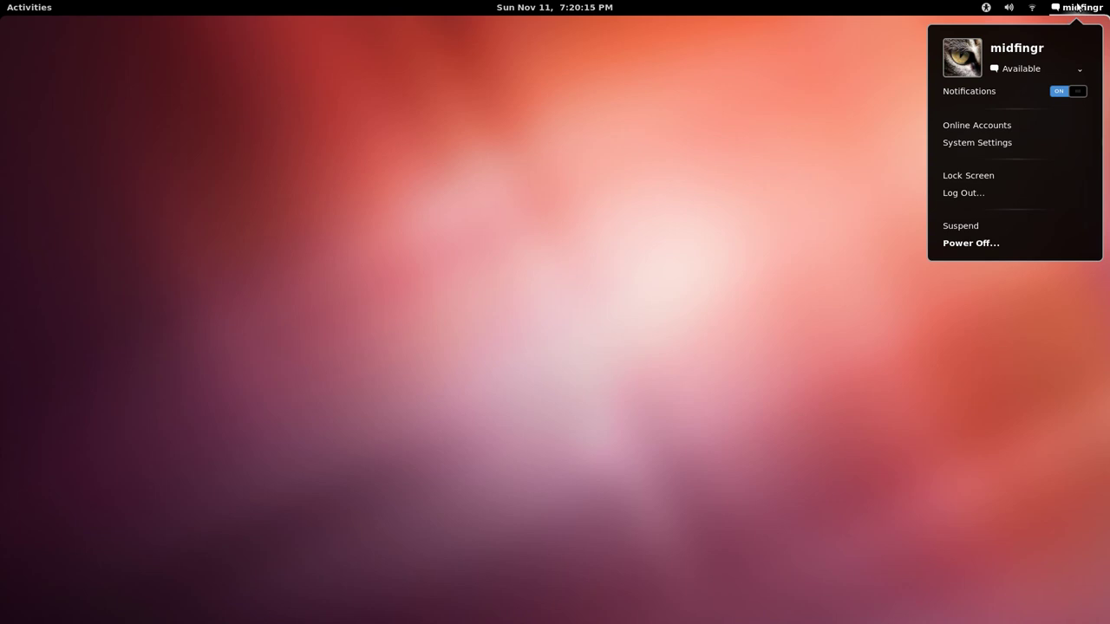
click(987, 144)
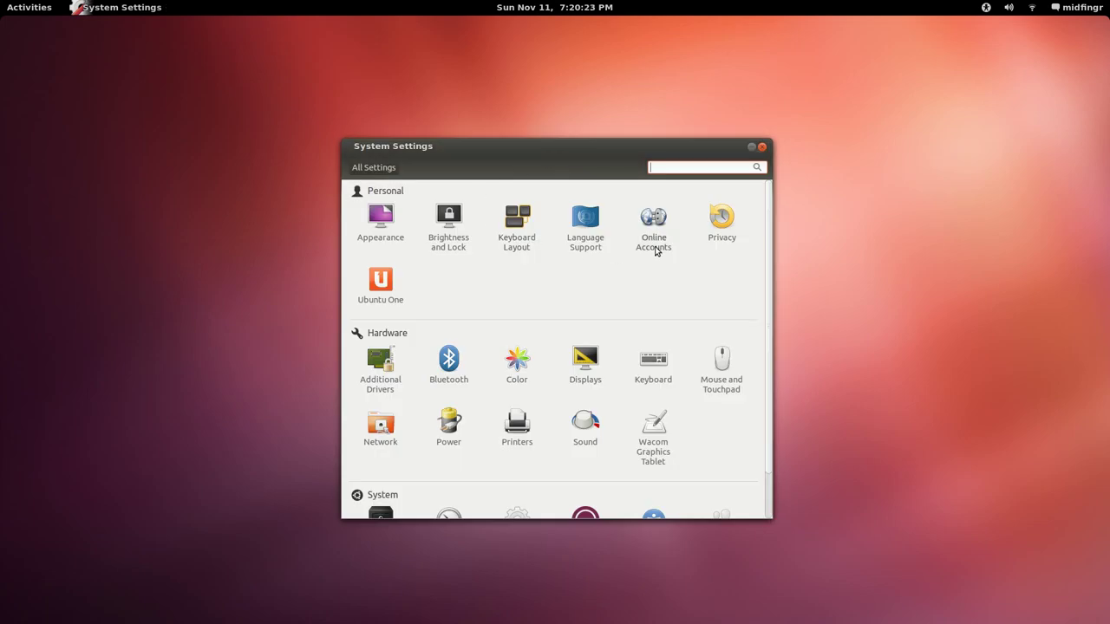
Review the Google and Windows Live online accounts, browse the settings overview, and close System Settings
click(656, 245)
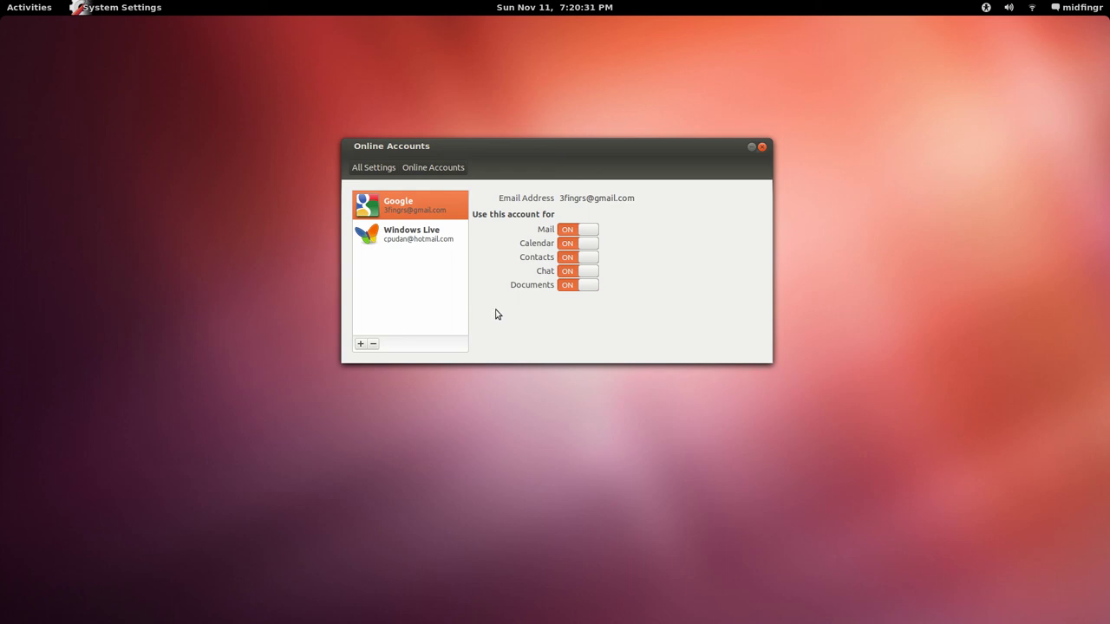
click(384, 168)
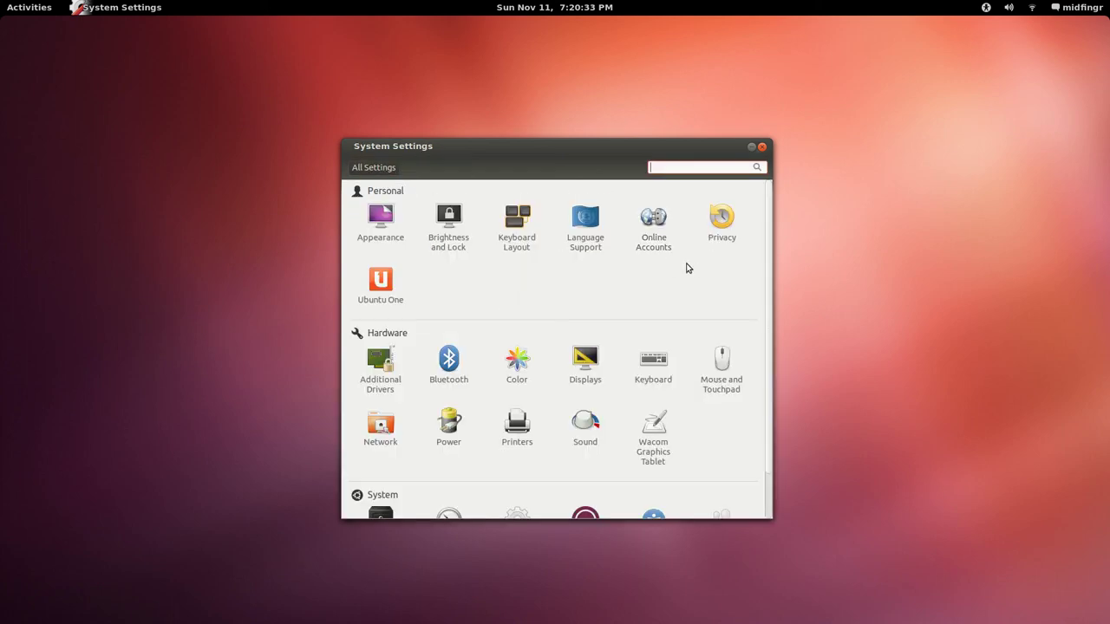
scroll(456, 310, down, 1)
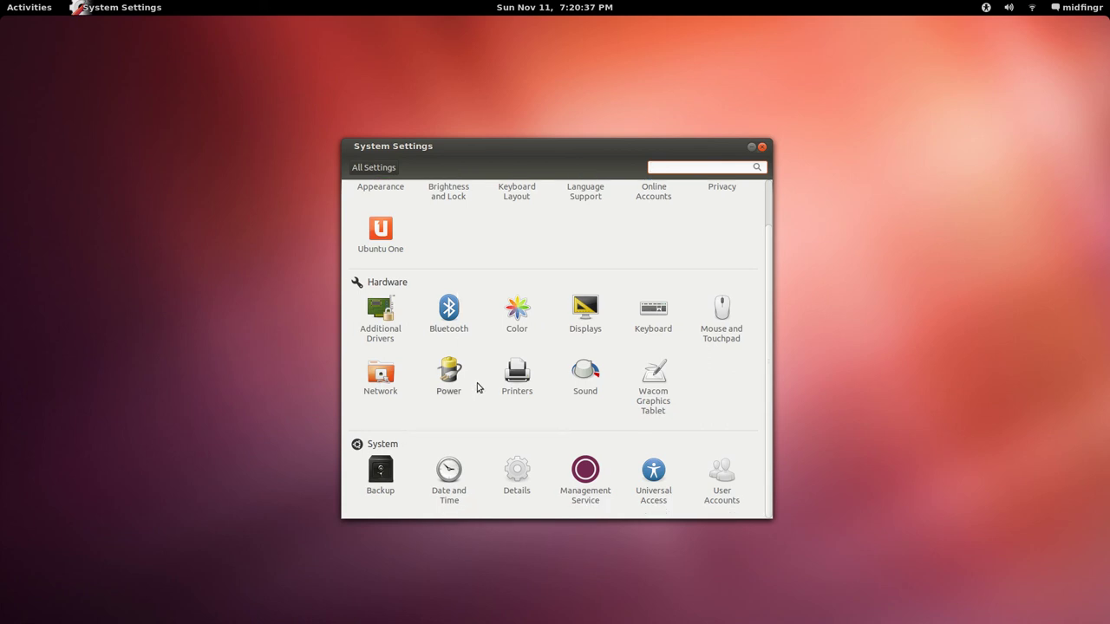
scroll(478, 387, up, 1)
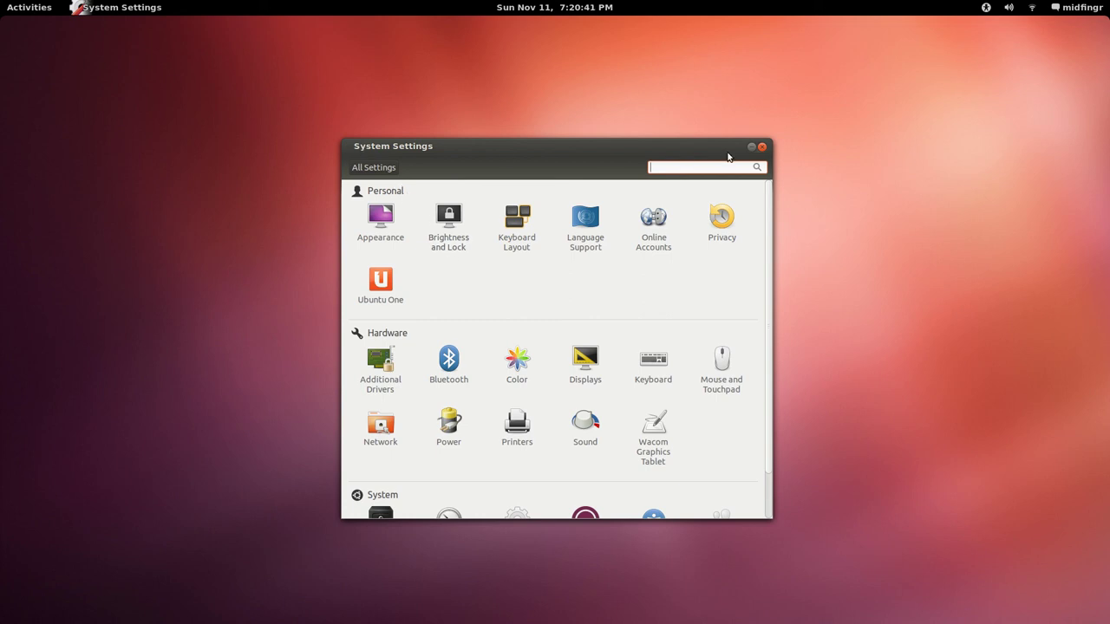
click(761, 147)
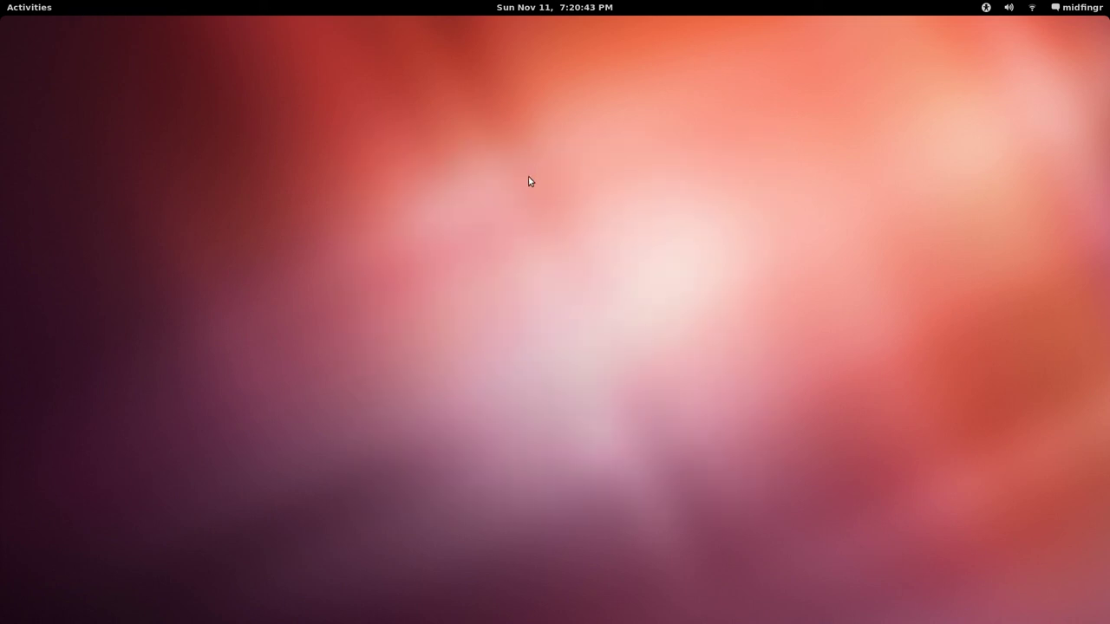